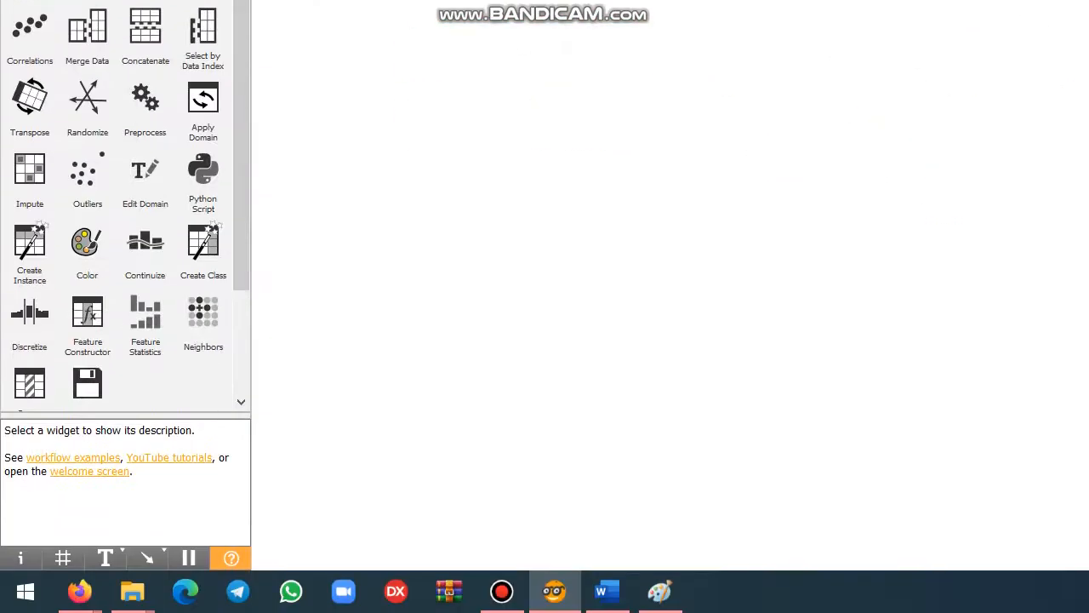
pyautogui.moveTo(241, 69); pyautogui.dragTo(241, 17)
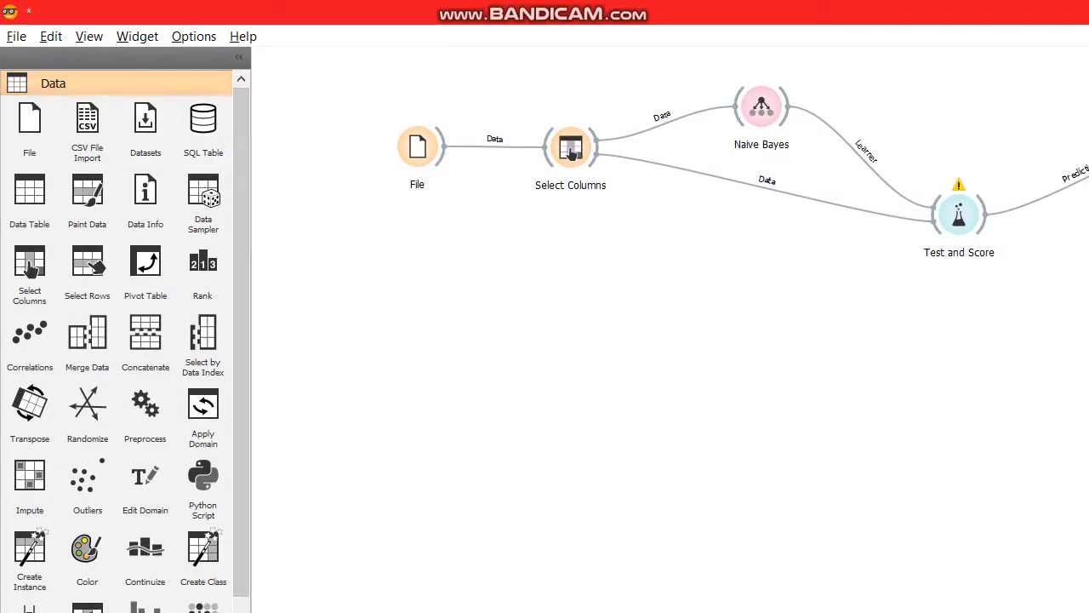
pyautogui.moveTo(241, 337); pyautogui.dragTo(241, 439)
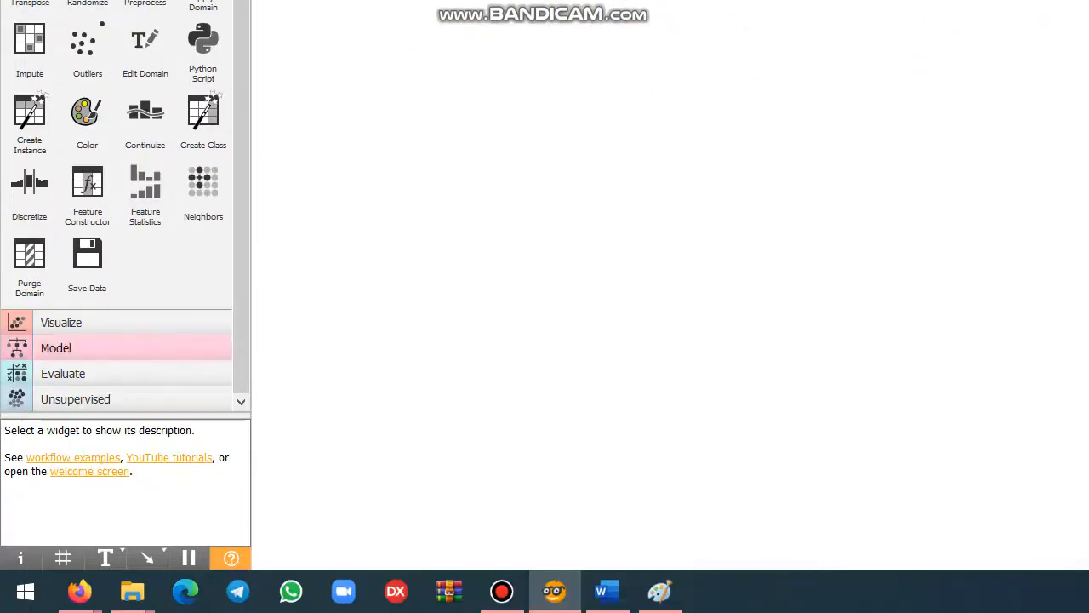
pyautogui.click(111, 322)
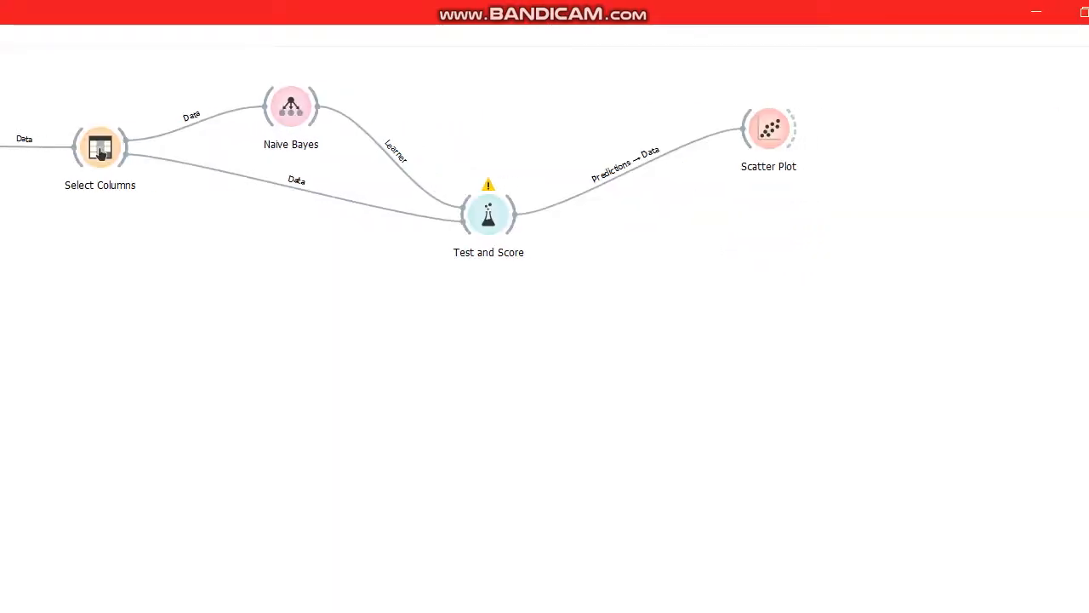
pyautogui.click(116, 84)
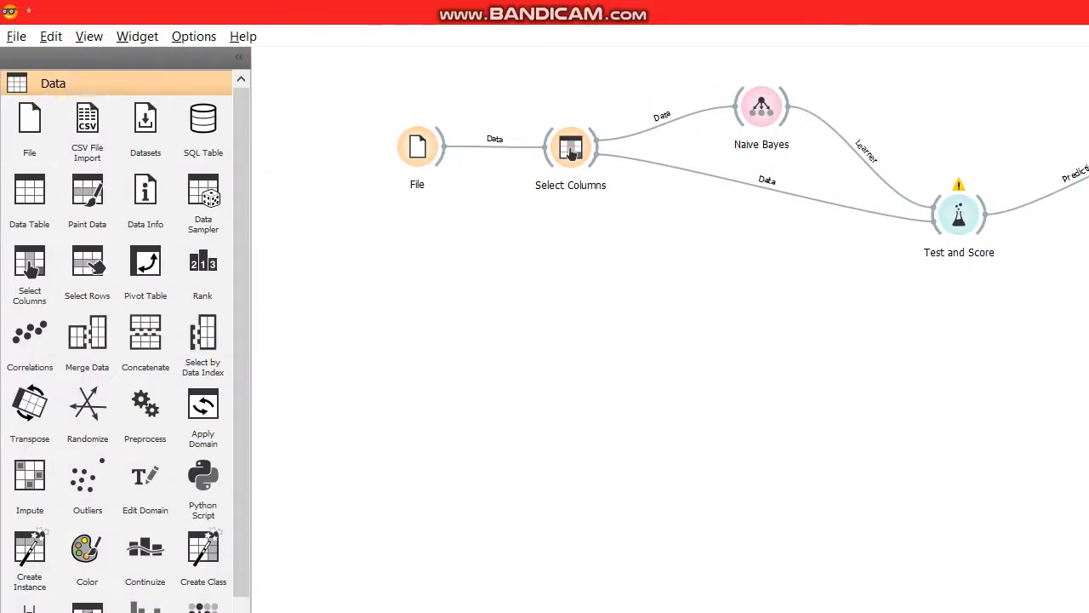
# - Add a File widget and a Select Columns widget to the empty canvas area below the existing workflow
pyautogui.moveTo(30, 128); pyautogui.dragTo(398, 398)
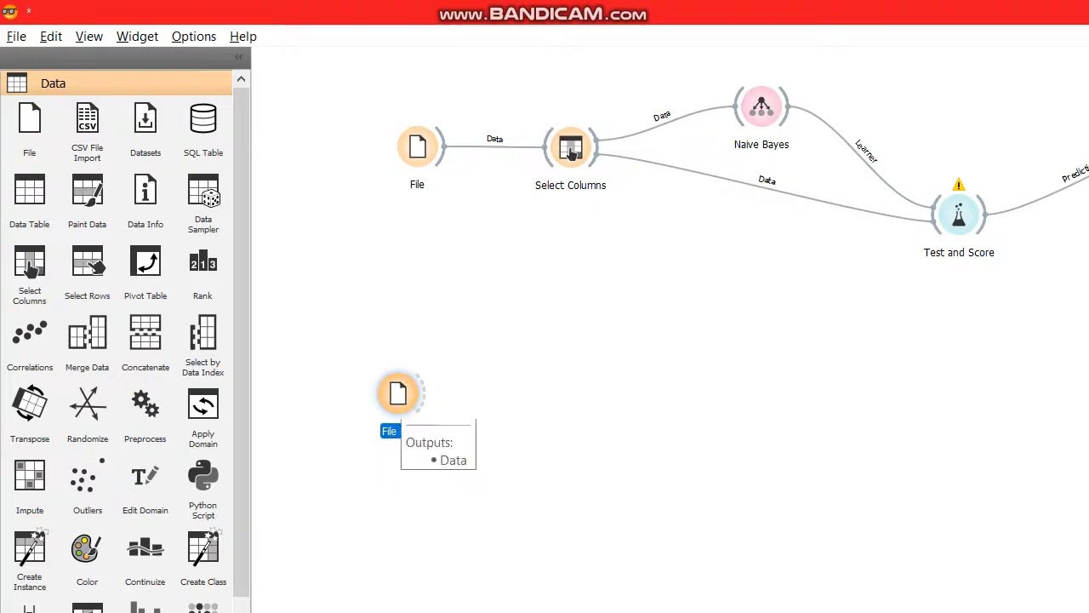
pyautogui.click(452, 468)
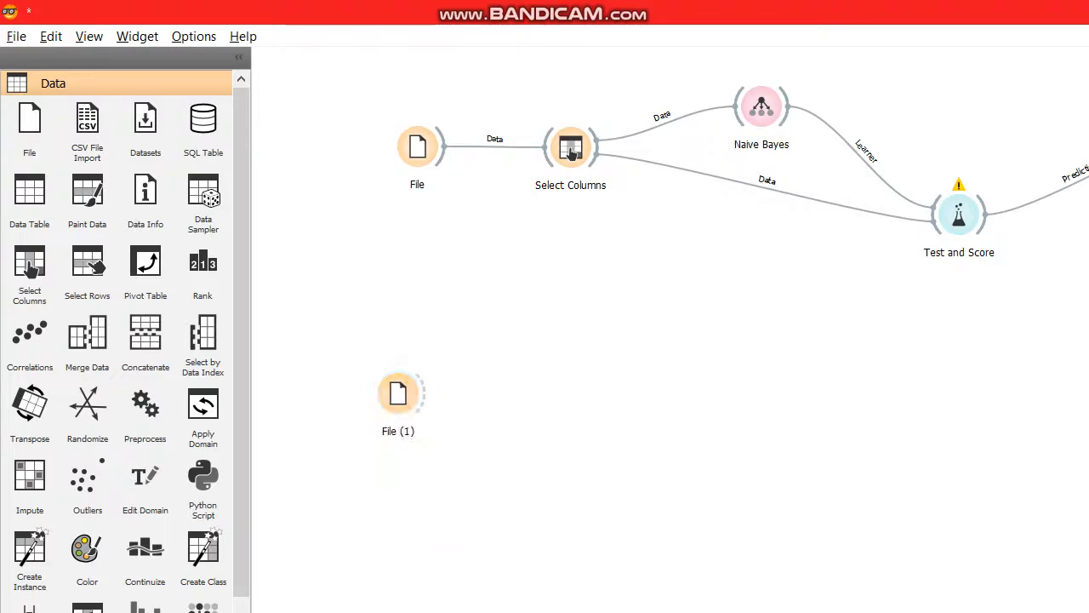
pyautogui.rightClick(470, 401)
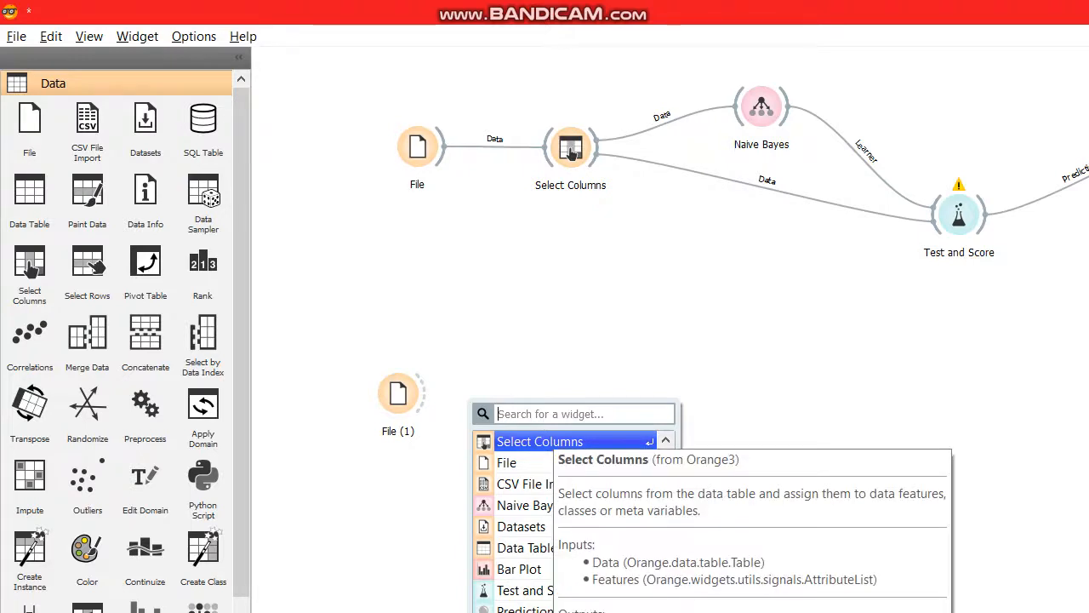
pyautogui.write('se')
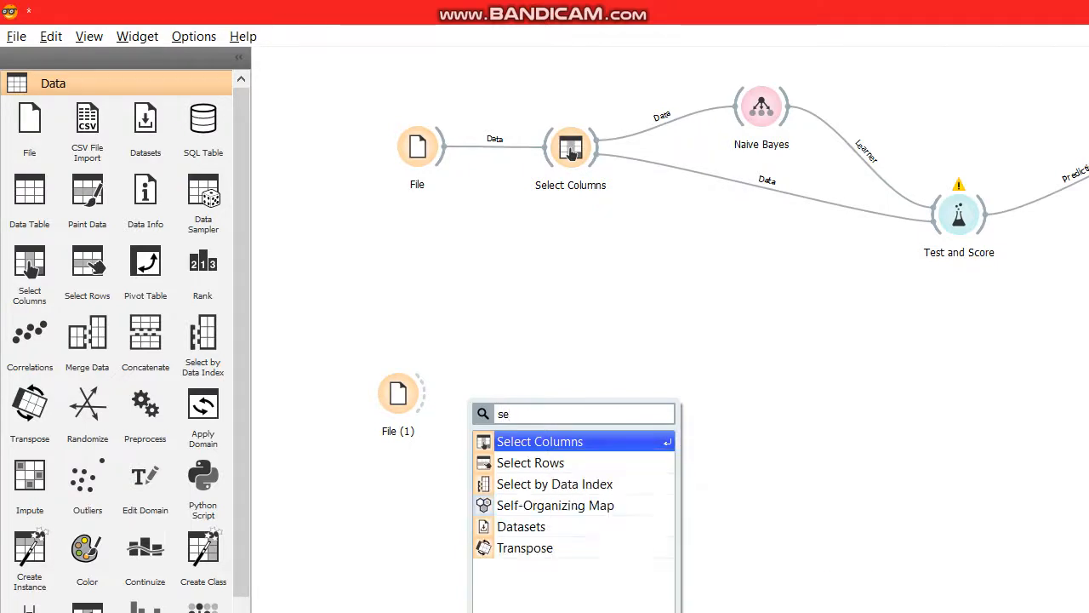
pyautogui.press('Return')
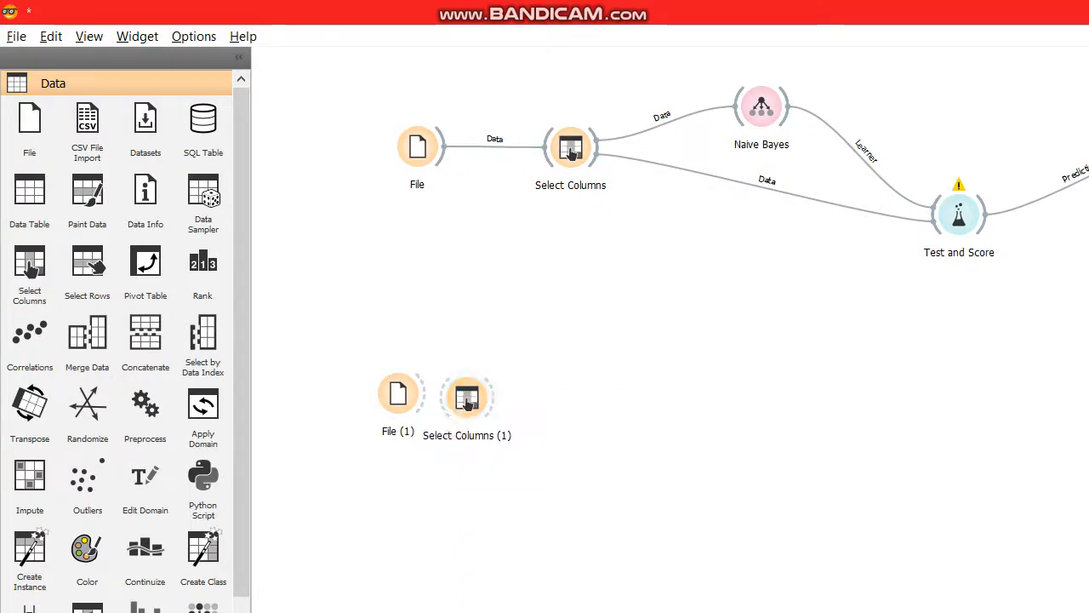
# - Add a Naive Bayes widget and a Test and Score widget beside the new File and Select Columns widgets
pyautogui.rightClick(692, 379)
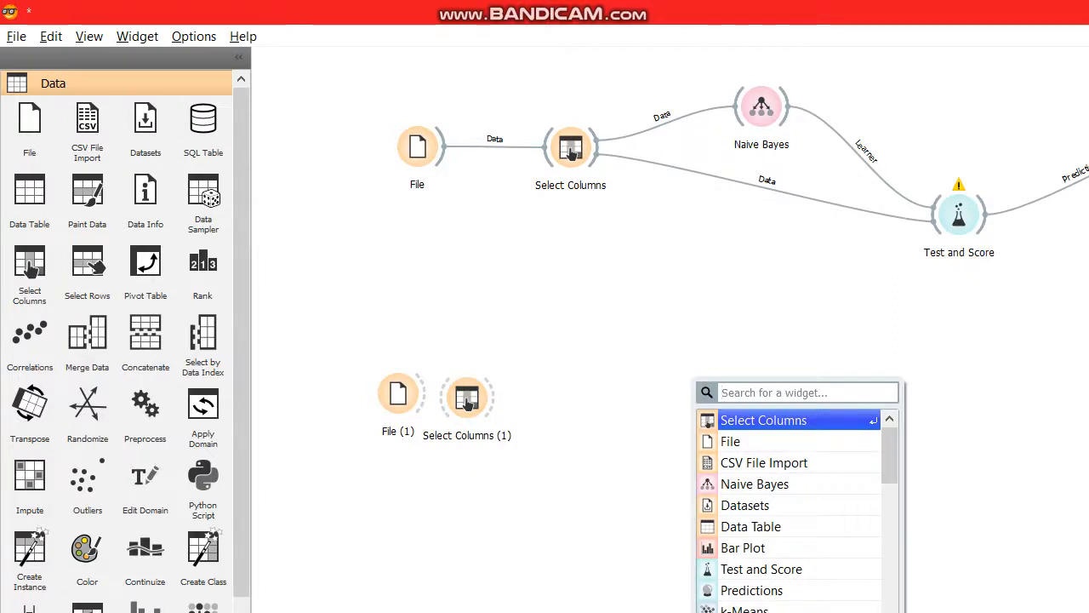
pyautogui.write('nai')
pyautogui.press('Return')
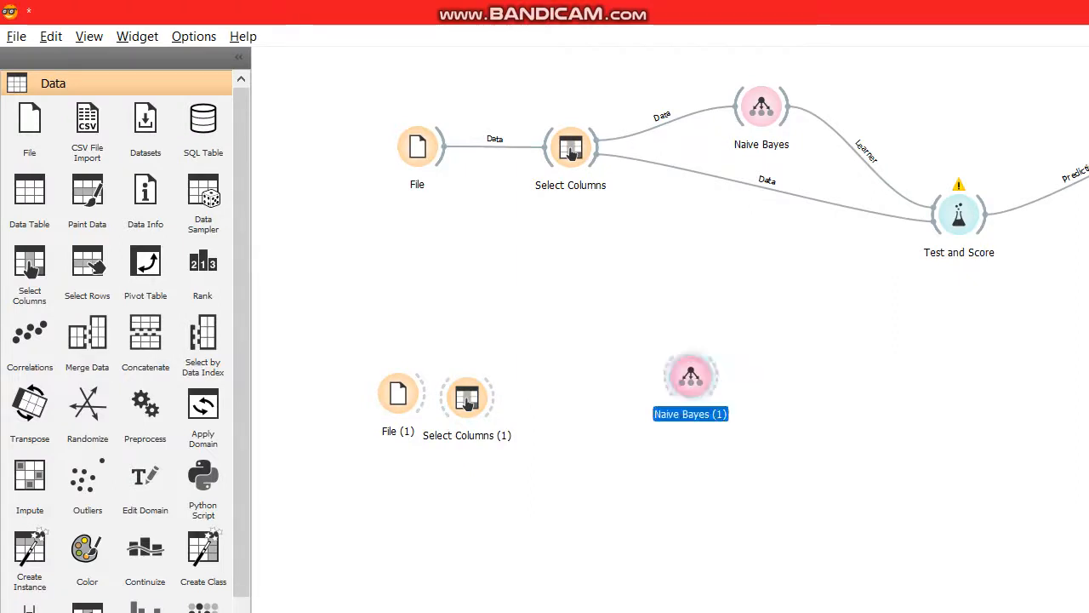
pyautogui.rightClick(838, 401)
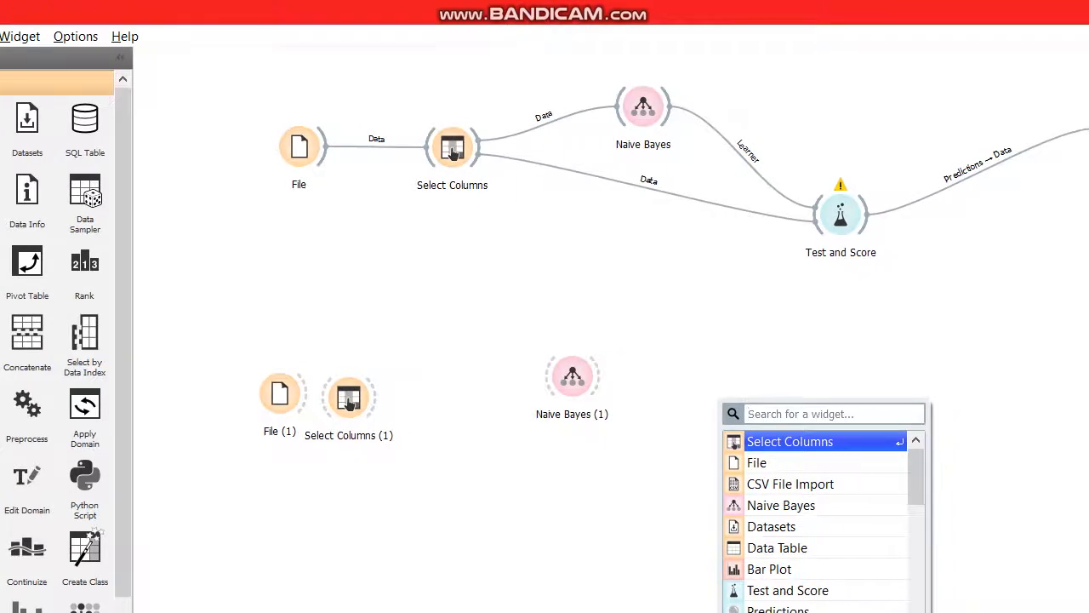
pyautogui.write('tes')
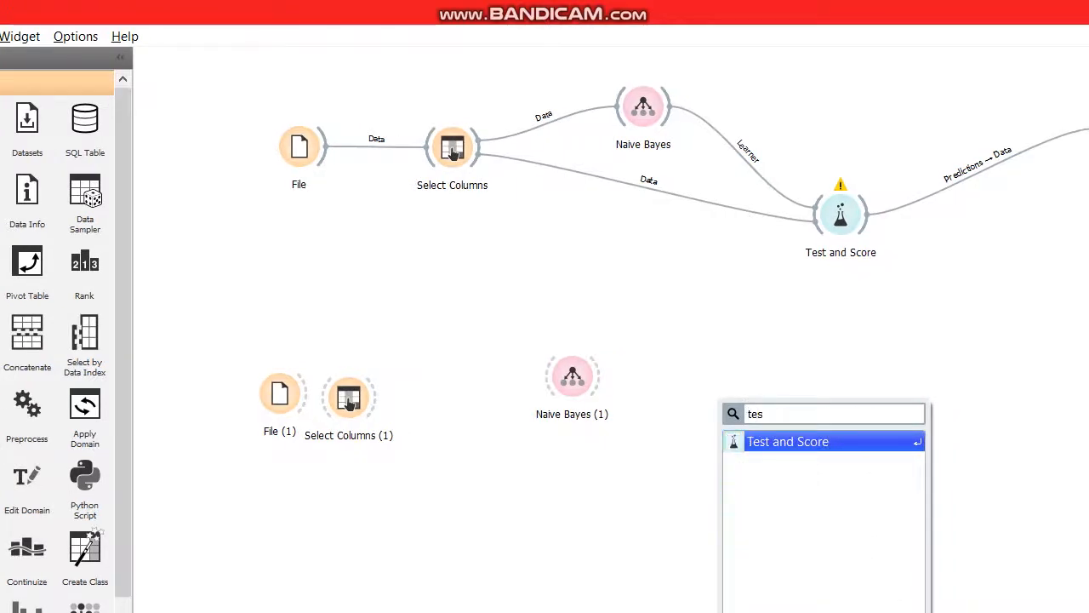
pyautogui.press('Return')
# - Try to add a plot widget next to the new Test and Score widget
pyautogui.rightClick(813, 425)
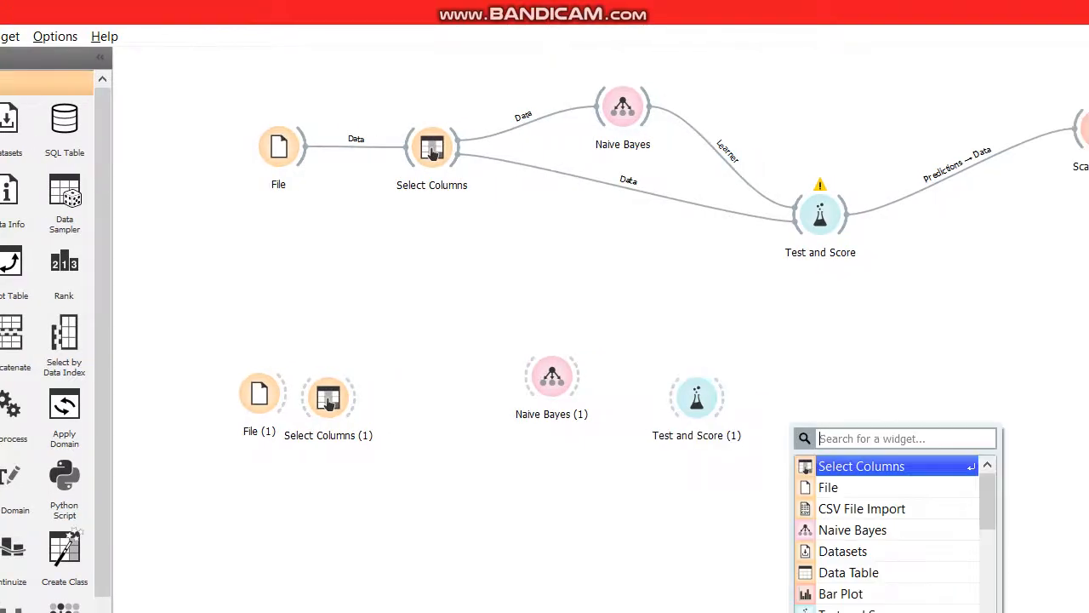
pyautogui.write('plo')
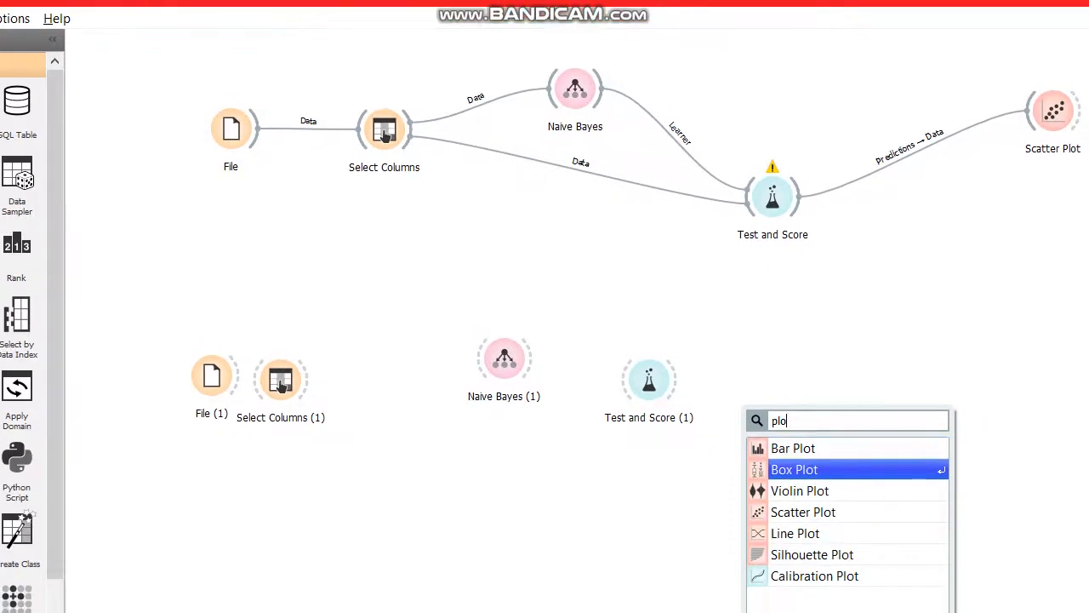
pyautogui.click(804, 529)
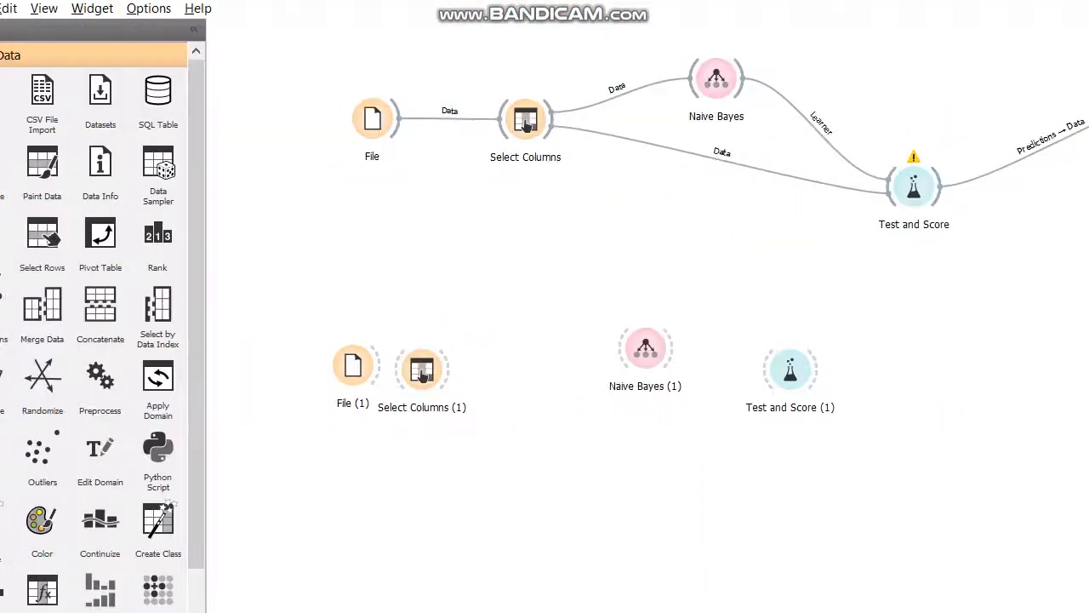
# - Delete all the newly added widgets below the original workflow, keeping the original workflow
pyautogui.moveTo(910, 545); pyautogui.dragTo(228, 338)
pyautogui.moveTo(291, 252); pyautogui.dragTo(316, 252)
pyautogui.press('Delete')
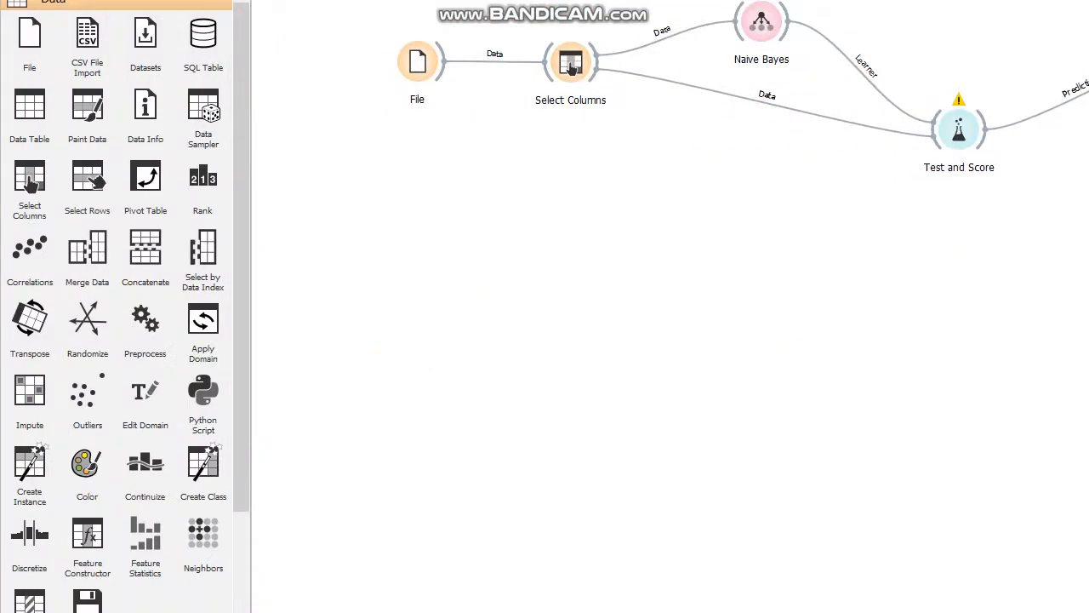
# - Switch to the Word document and read the numbered notes explaining Naive Bayes from the beginning
pyautogui.click(607, 593)
pyautogui.scroll(8, 596, 341)
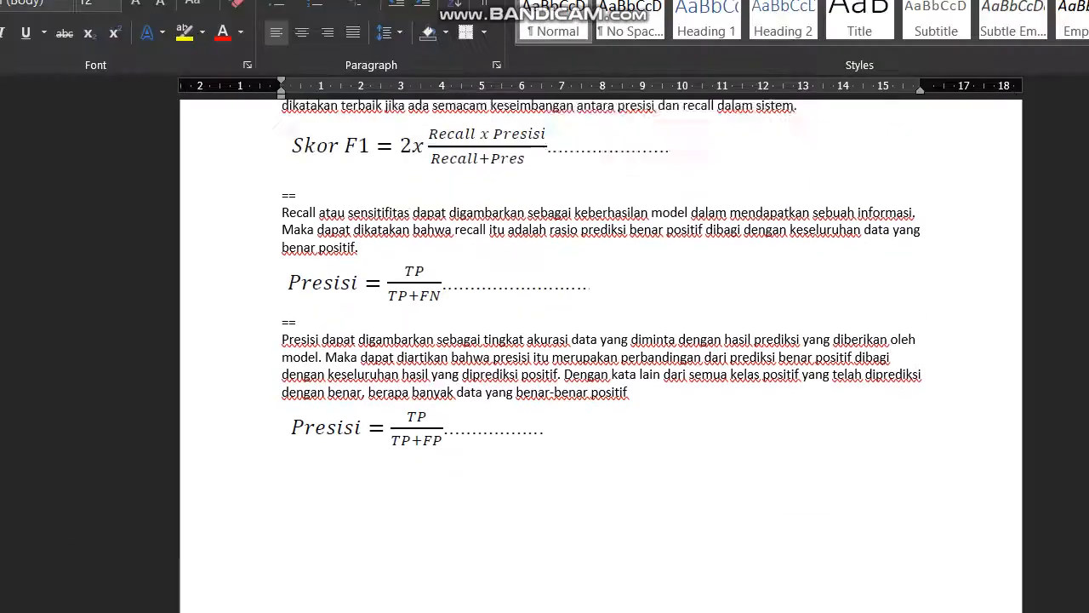
pyautogui.scroll(15, 596, 358)
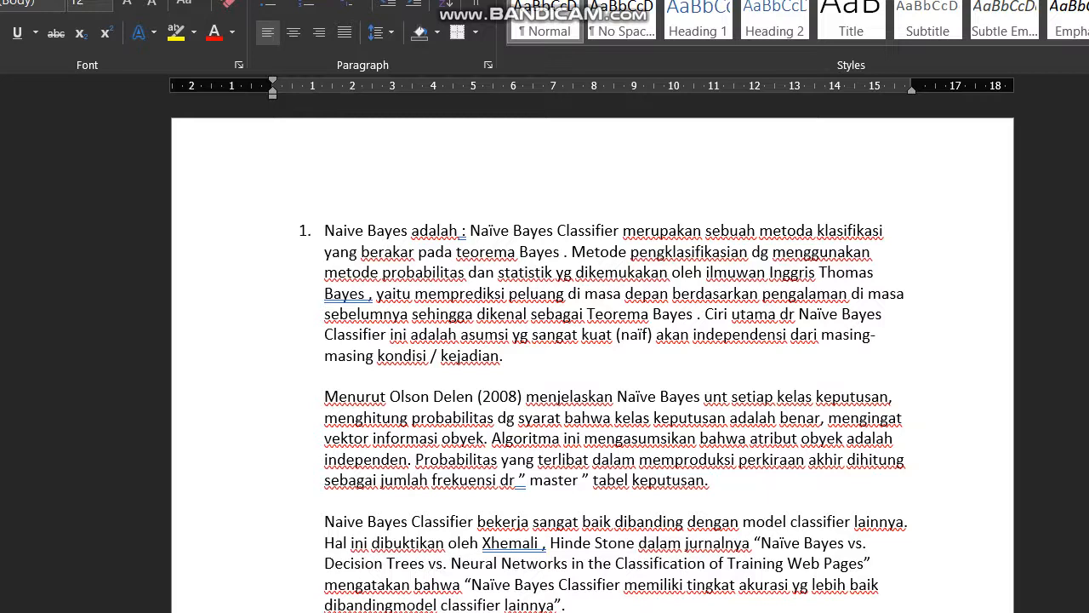
pyautogui.scroll(-1, 545, 340)
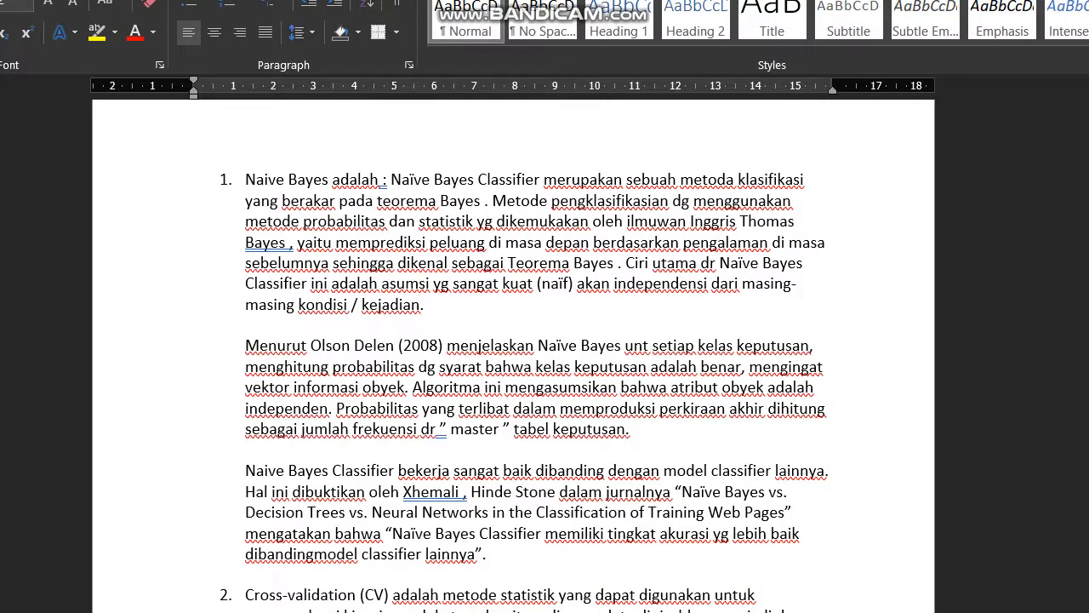
pyautogui.scroll(-3, 524, 380)
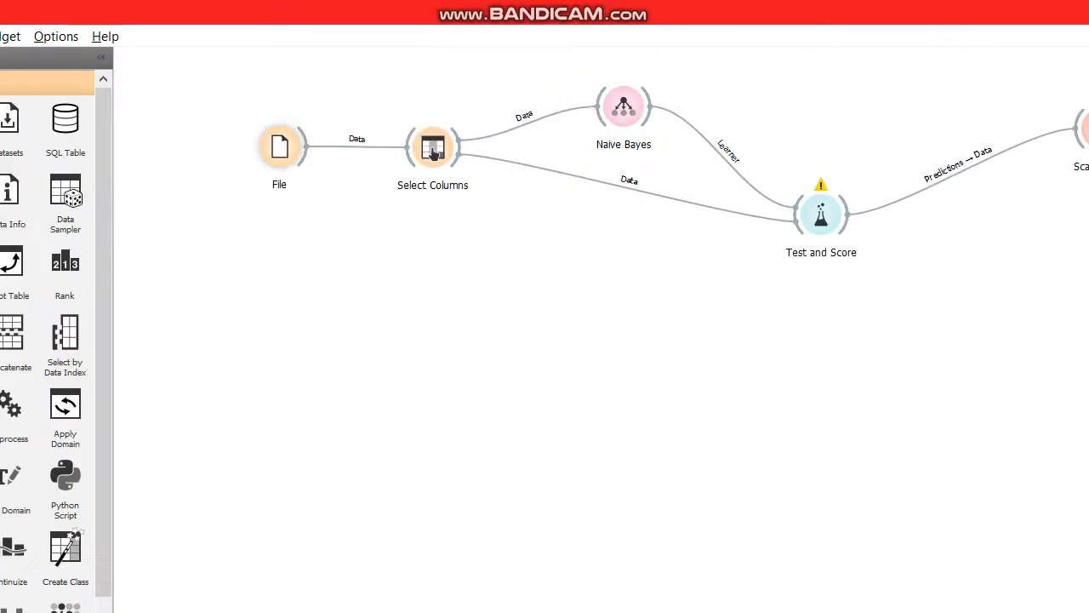
# - Return to the Orange workflow and load zoo.tab from the datasets folder in the File widget
pyautogui.doubleClick(110, 54)
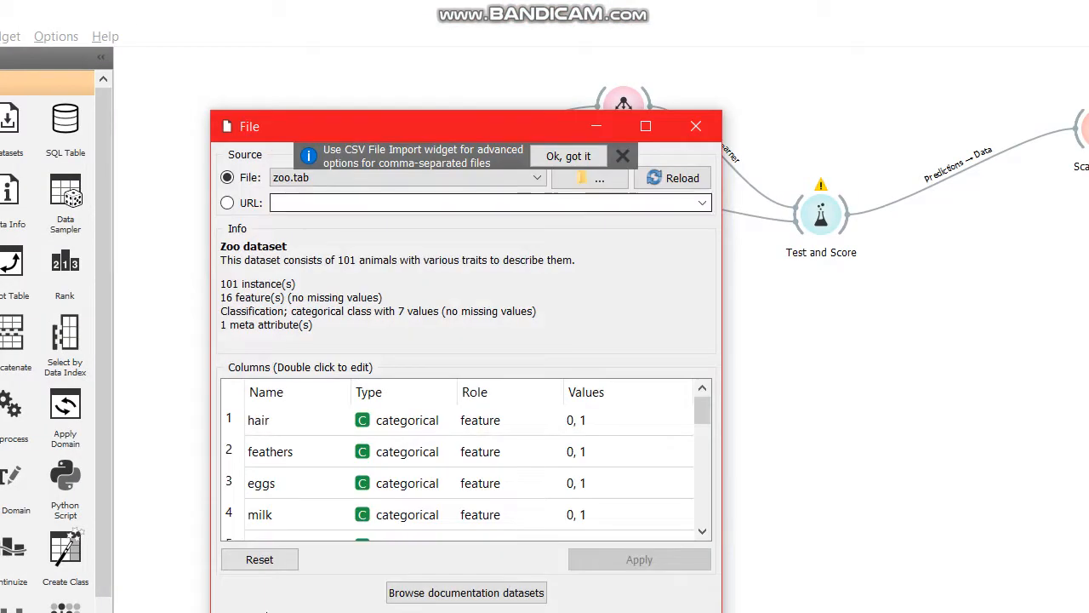
pyautogui.click(590, 177)
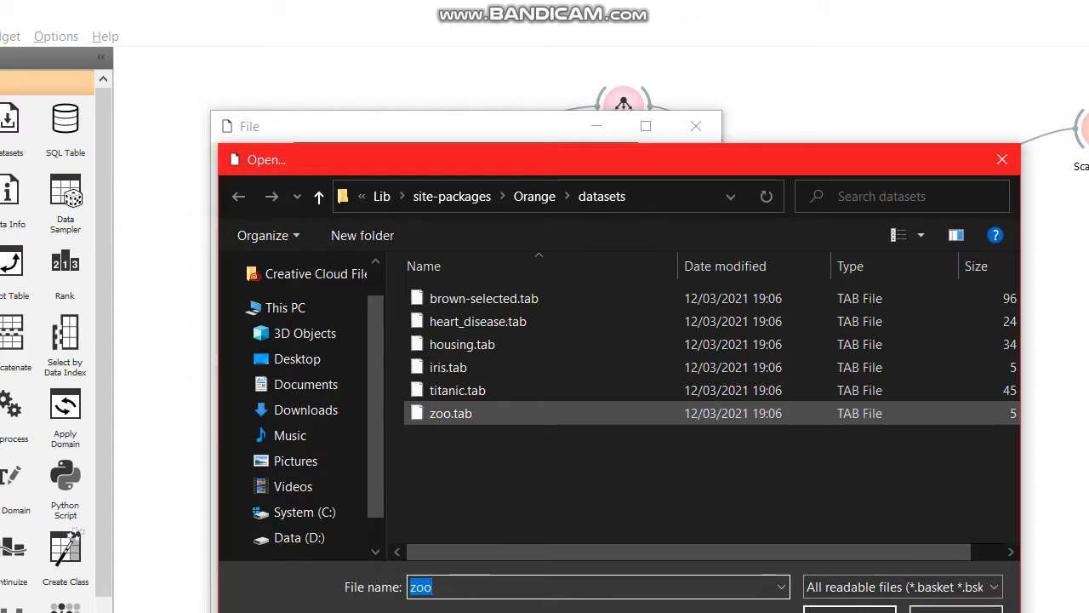
pyautogui.click(451, 412)
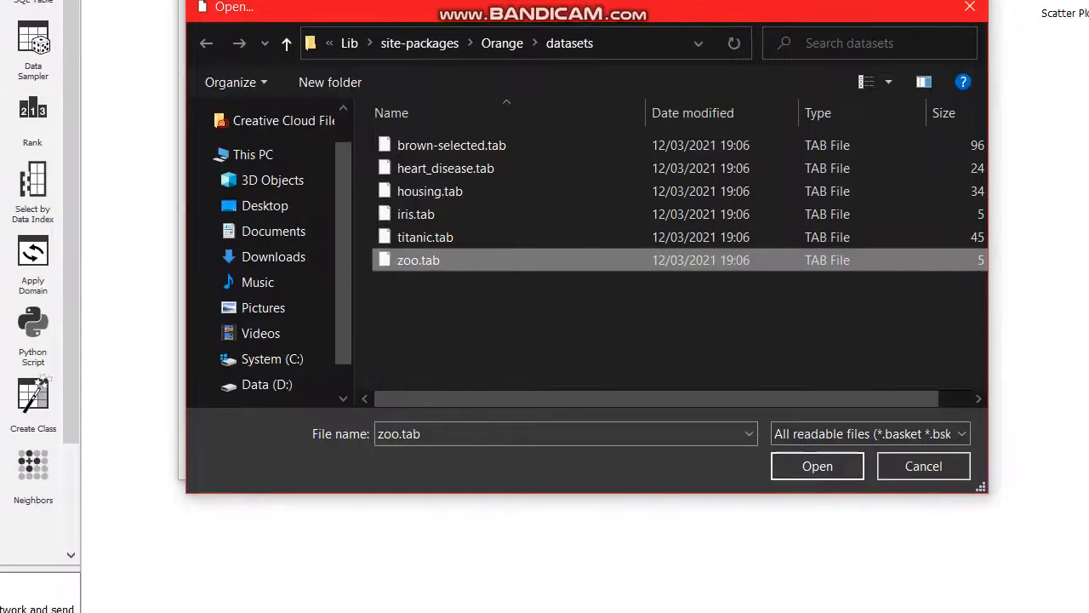
pyautogui.click(818, 466)
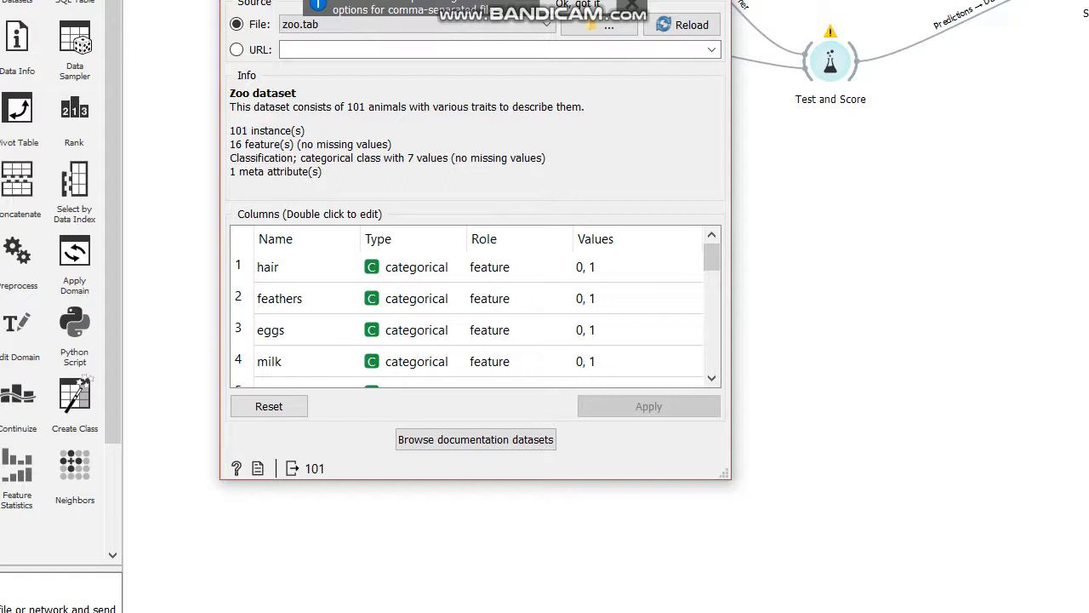
# - Review the zoo dataset's columns with their types, roles and values, and close the File widget
pyautogui.scroll(-2, 469, 315)
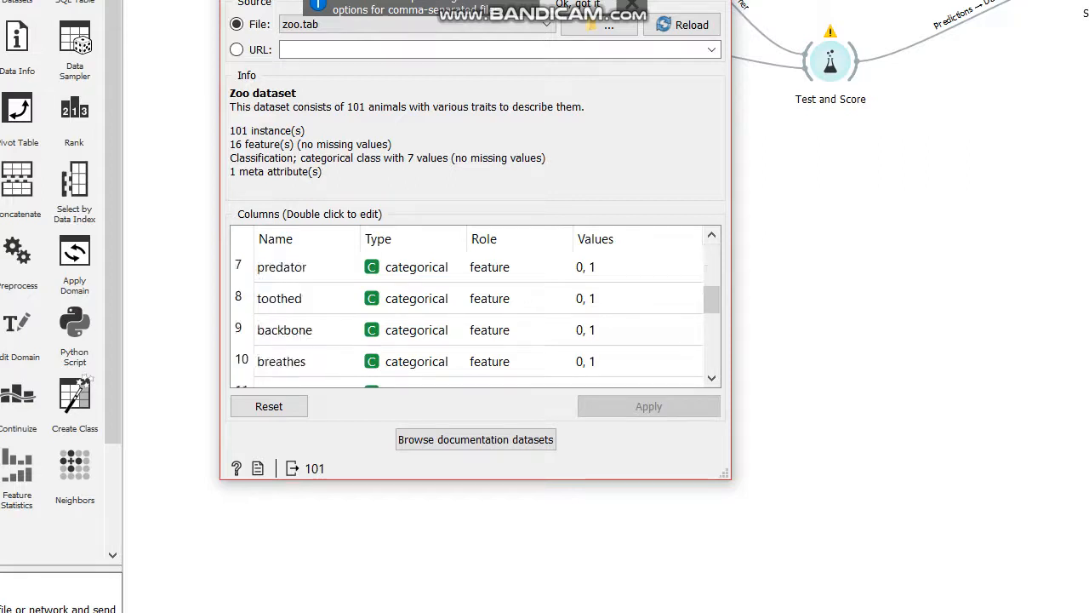
pyautogui.scroll(-1, 468, 323)
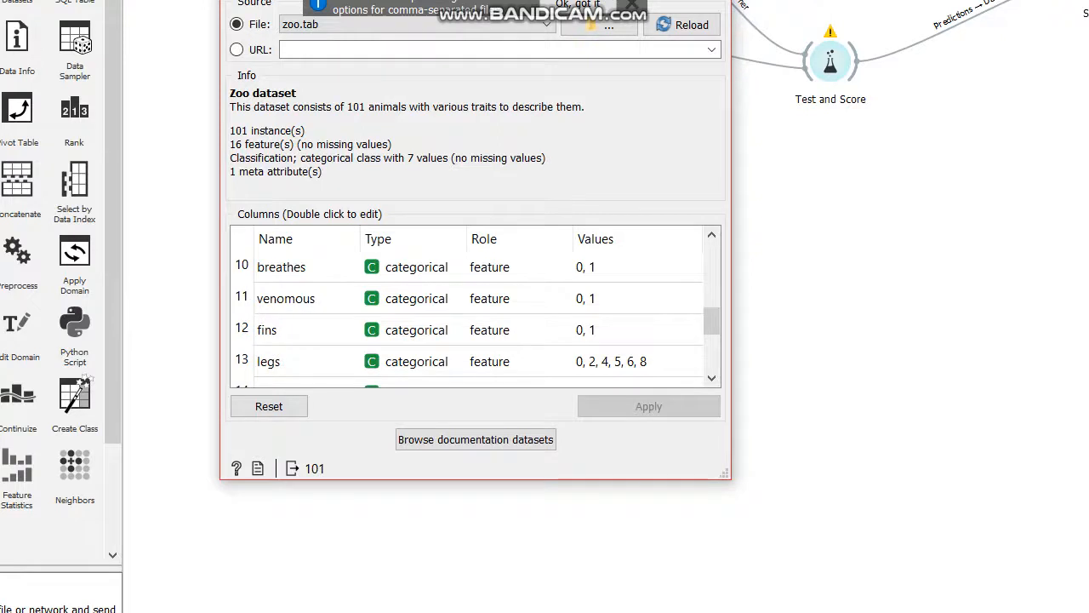
pyautogui.scroll(-1, 468, 323)
pyautogui.scroll(-1, 468, 323)
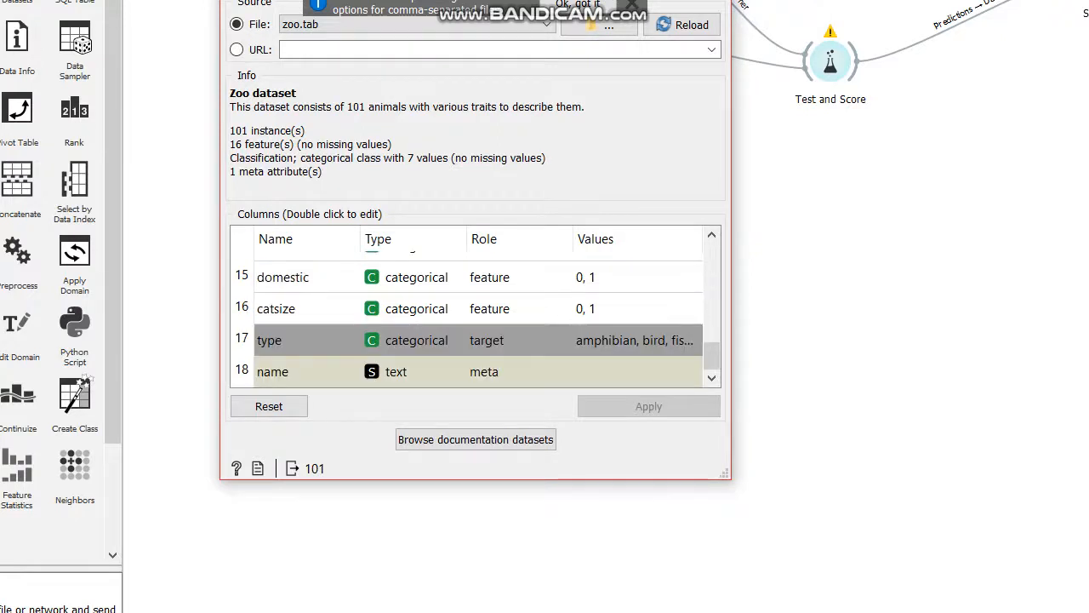
pyautogui.scroll(5, 468, 324)
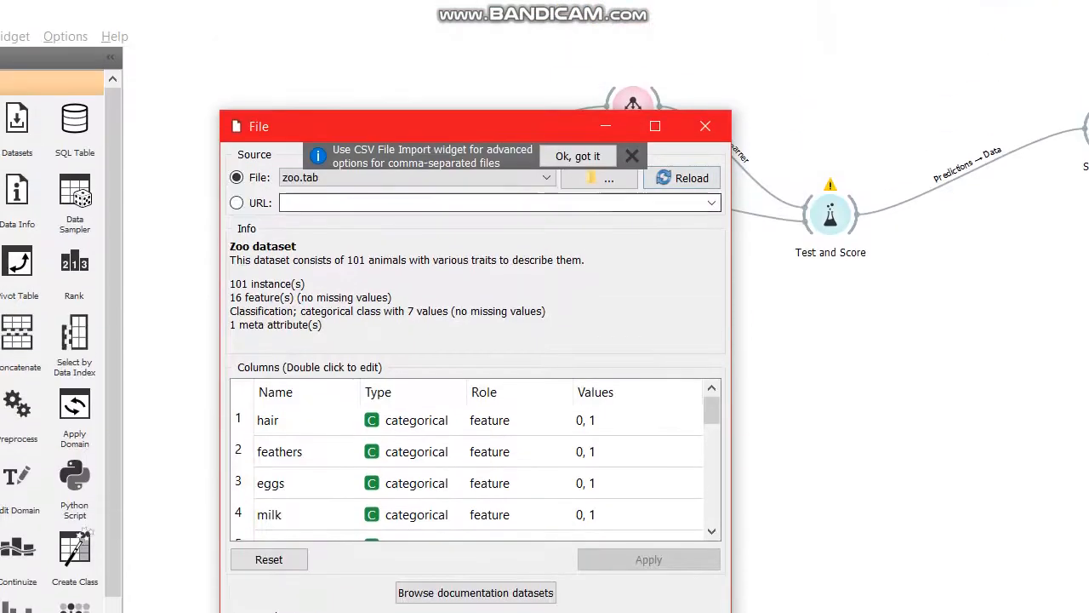
pyautogui.click(708, 126)
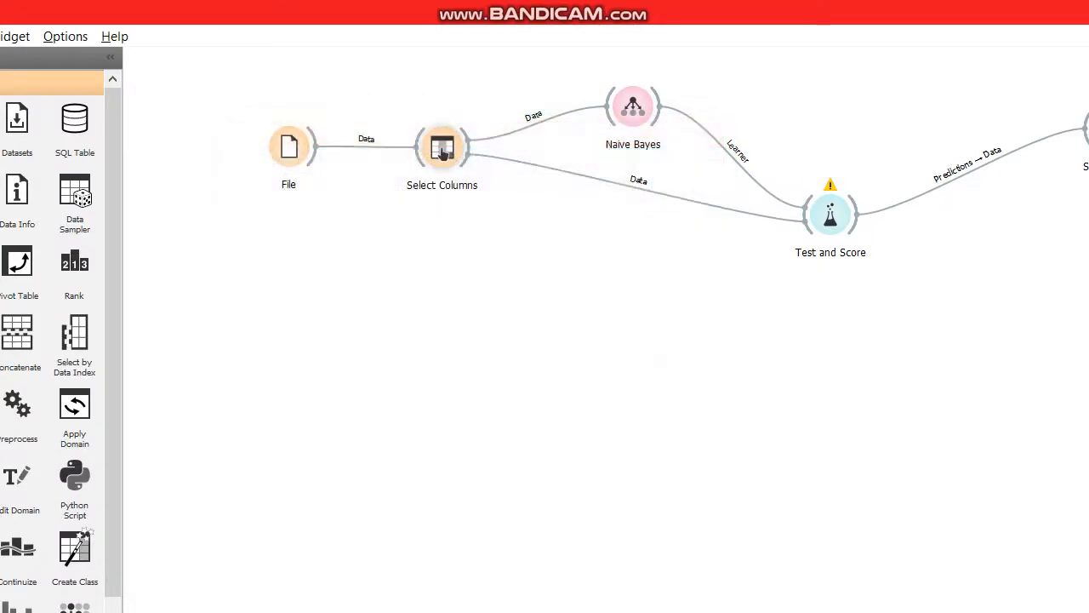
# - Review the features, target and metas in the Select Columns widget and the settings of the Naive Bayes widget, closing both
pyautogui.doubleClick(443, 152)
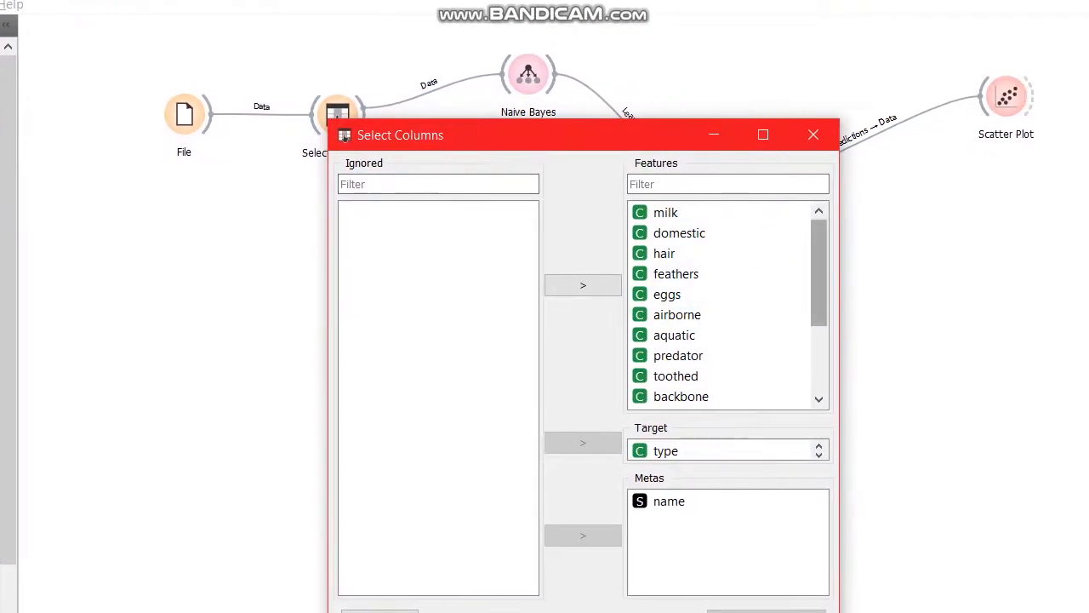
pyautogui.scroll(-2, 749, 315)
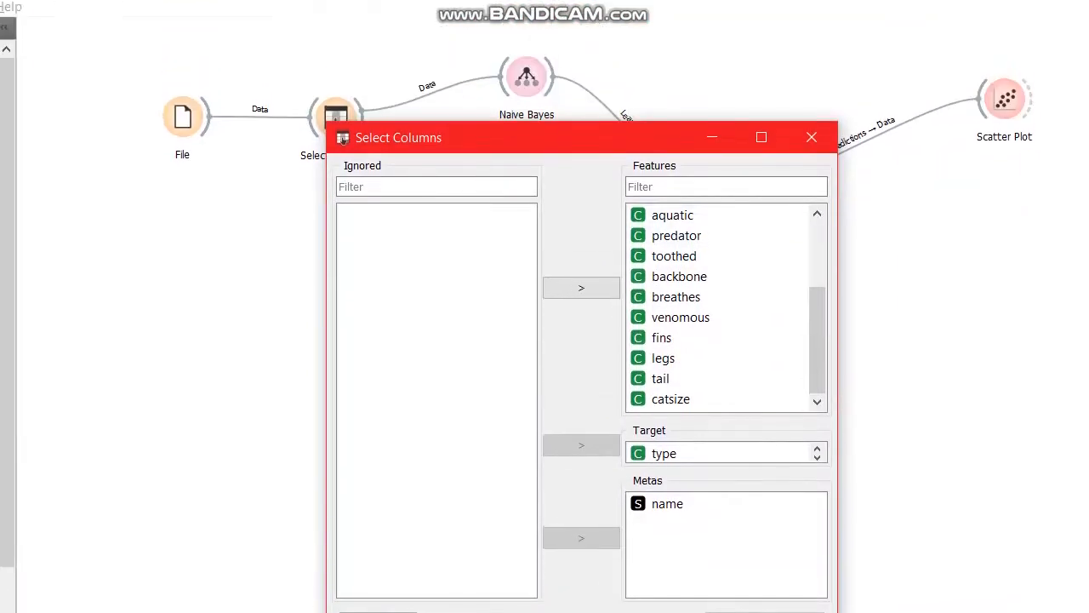
pyautogui.click(811, 16)
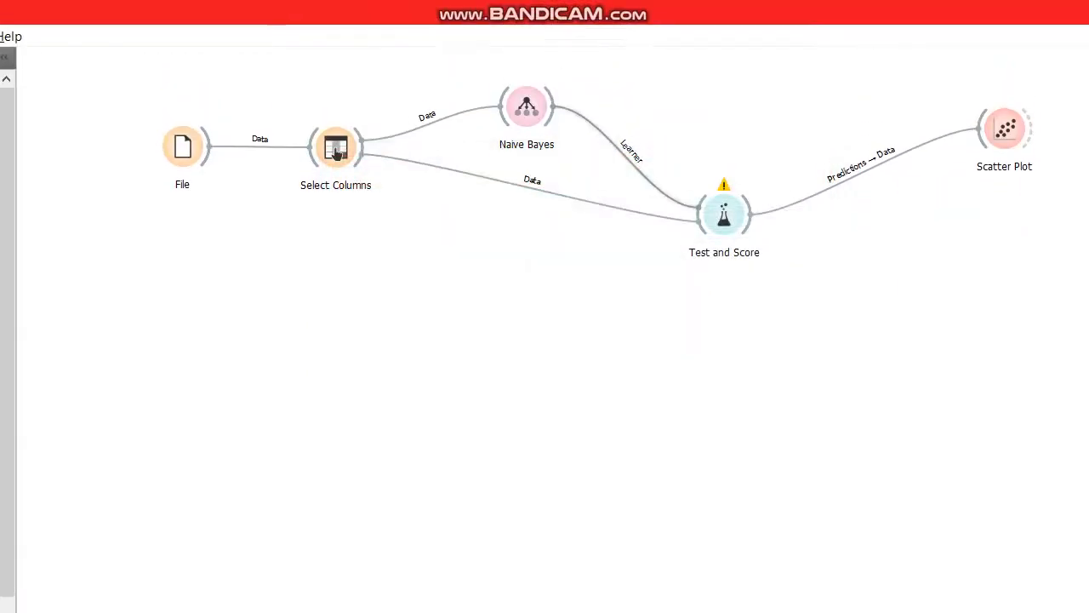
pyautogui.doubleClick(527, 108)
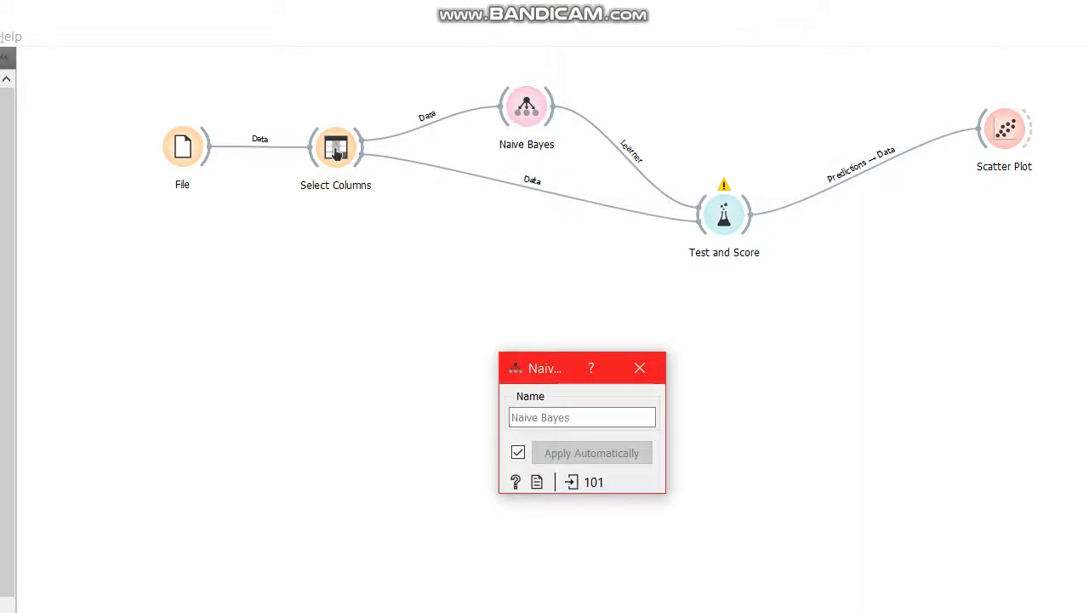
pyautogui.click(640, 368)
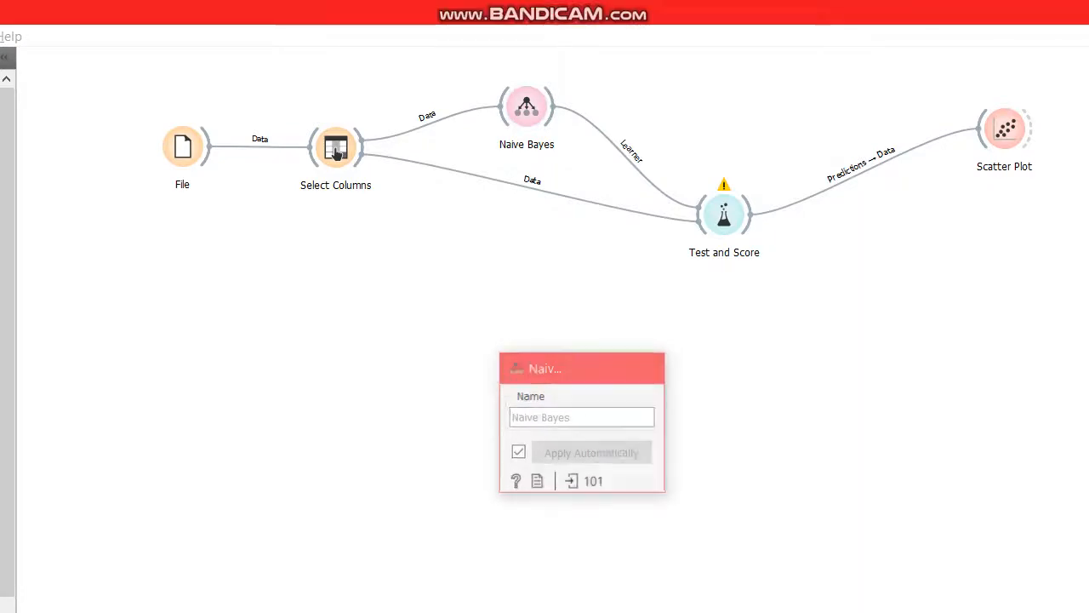
# - Open the Test and Score widget and place its window in view to review the sampling settings and Naive Bayes scores
pyautogui.click(724, 215)
pyautogui.rightClick(724, 211)
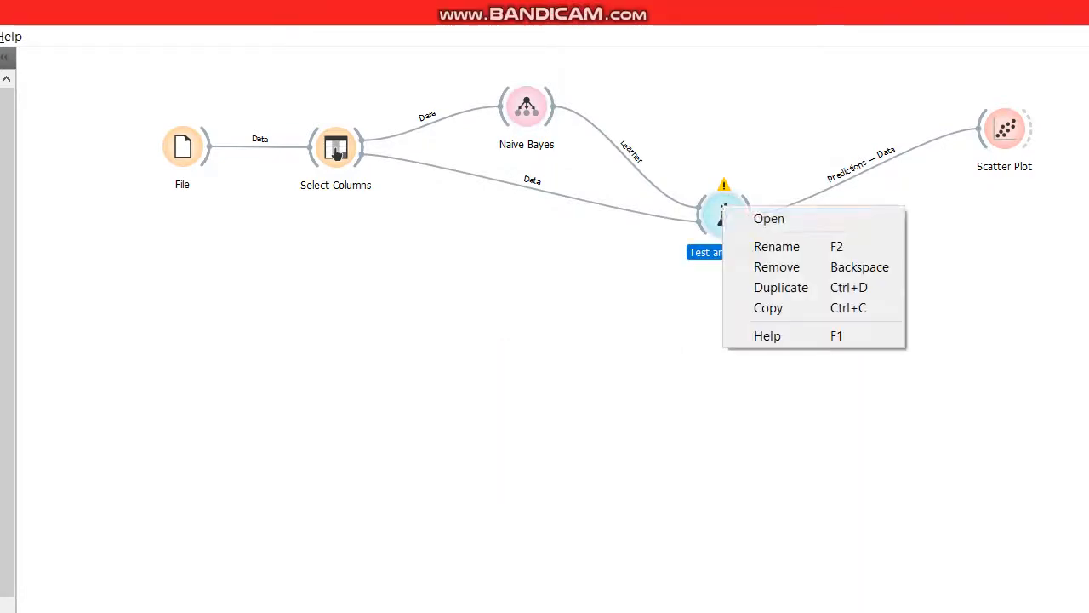
pyautogui.click(769, 219)
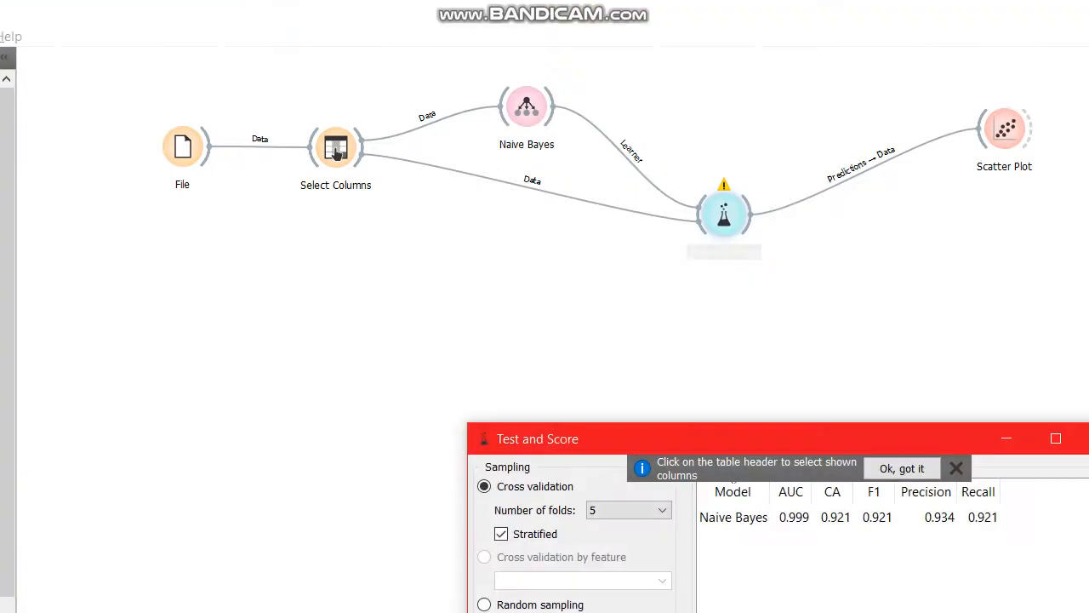
pyautogui.moveTo(769, 438); pyautogui.dragTo(537, 150)
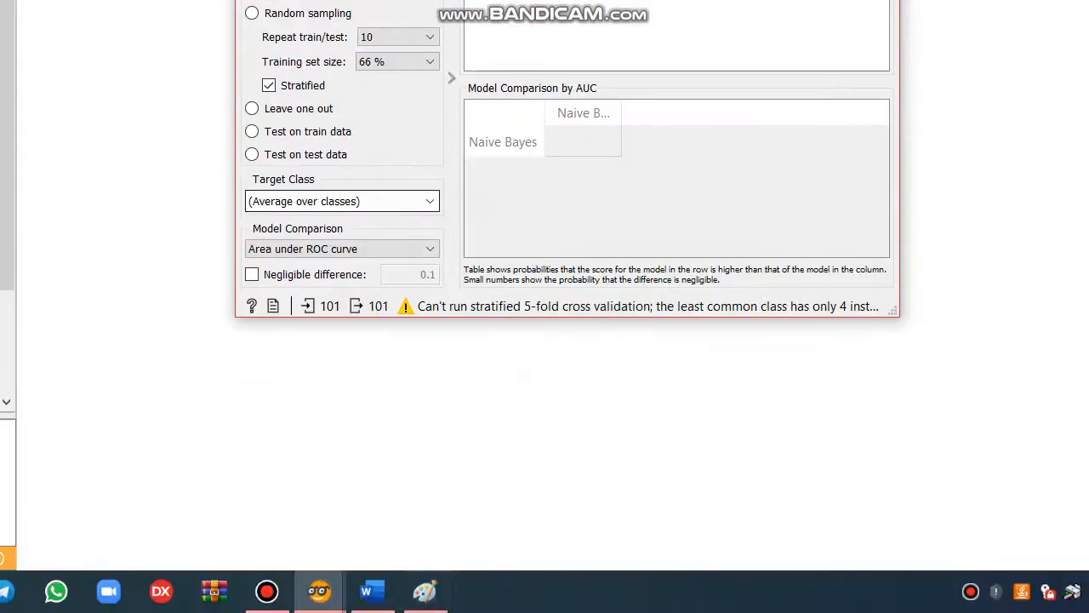
# - Switch to the Word document, read the cross-validation note, highlighting part of it, and return to the Test and Score window
pyautogui.click(372, 592)
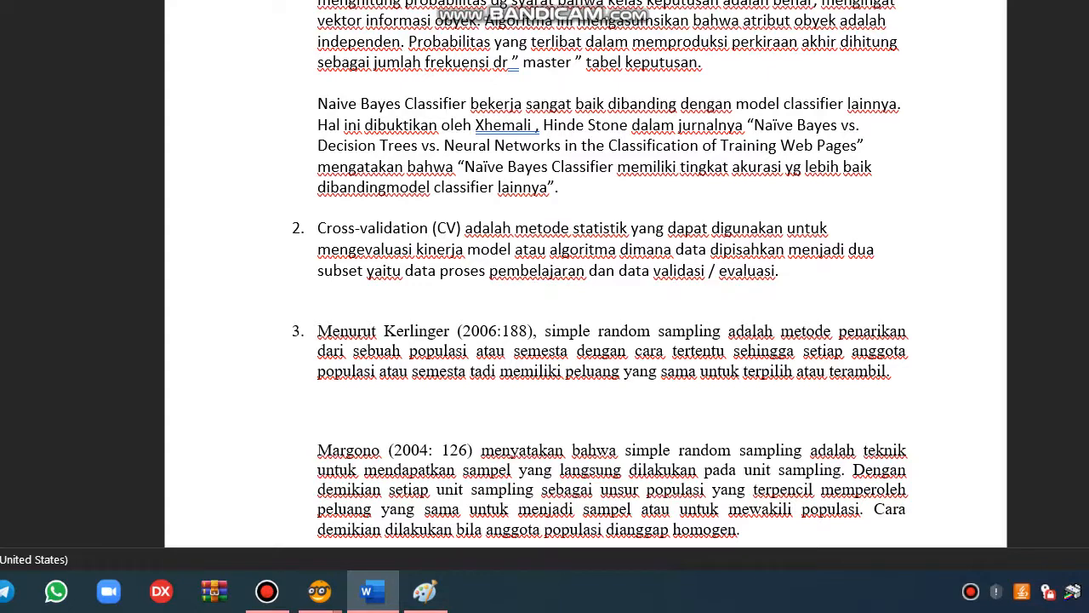
pyautogui.moveTo(670, 229); pyautogui.dragTo(787, 250)
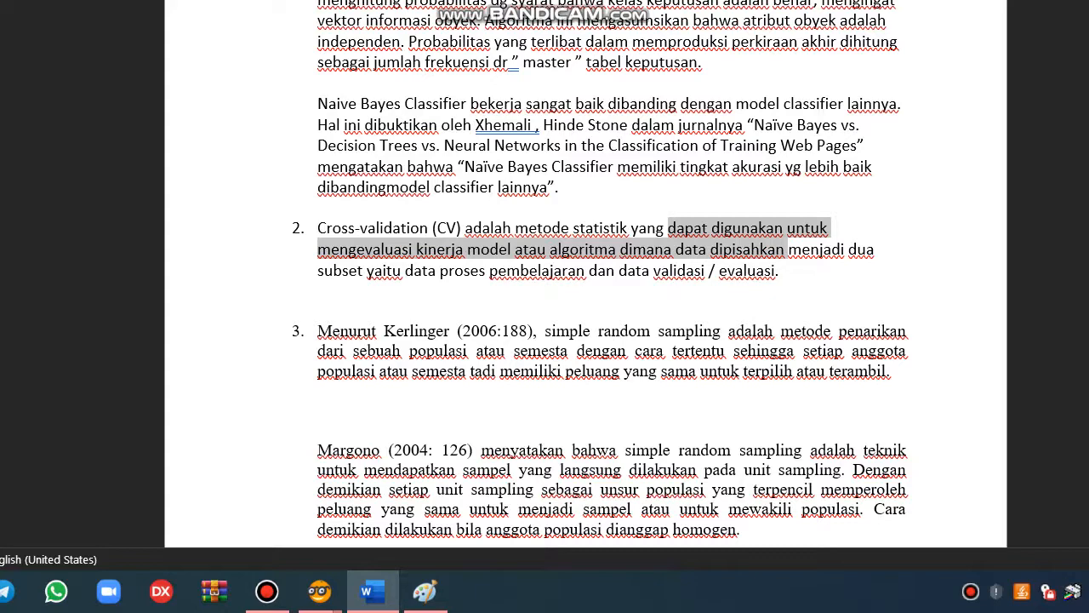
pyautogui.scroll(-2, 545, 272)
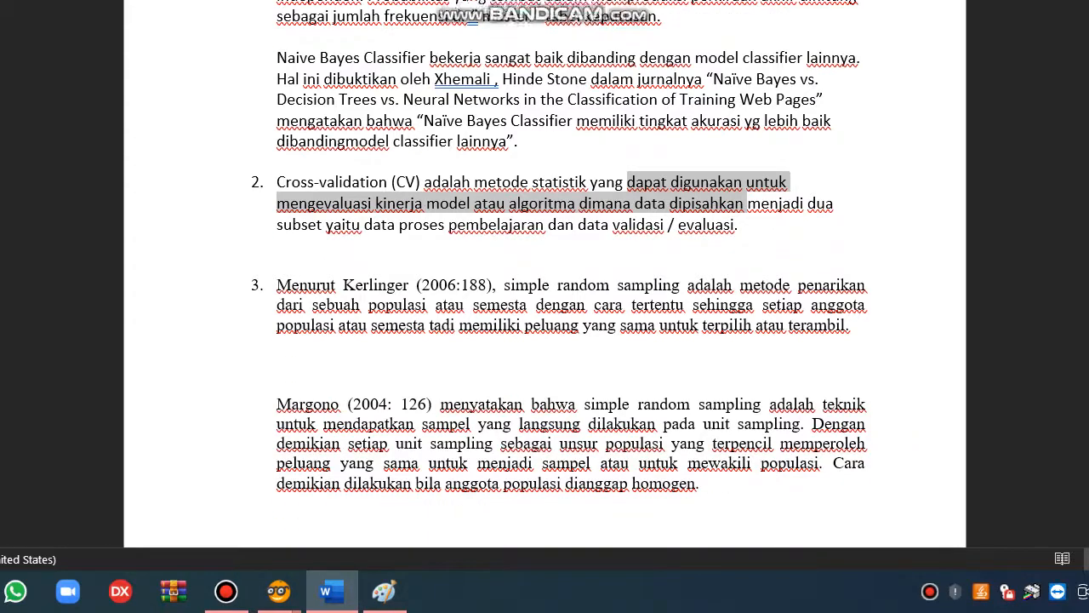
pyautogui.scroll(-3, 544, 272)
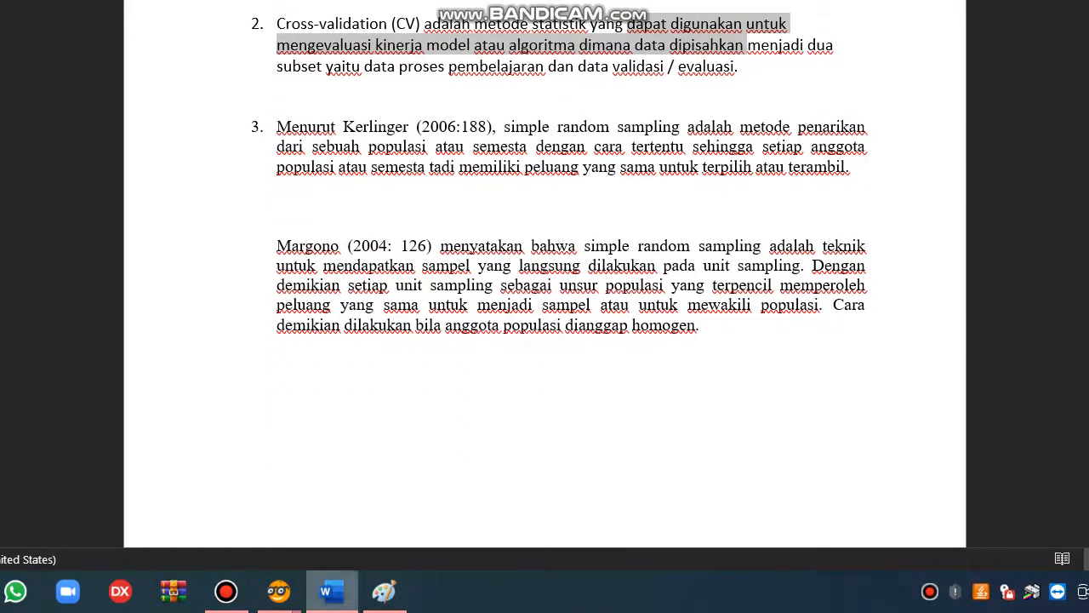
pyautogui.moveTo(280, 591)
pyautogui.click(392, 502)
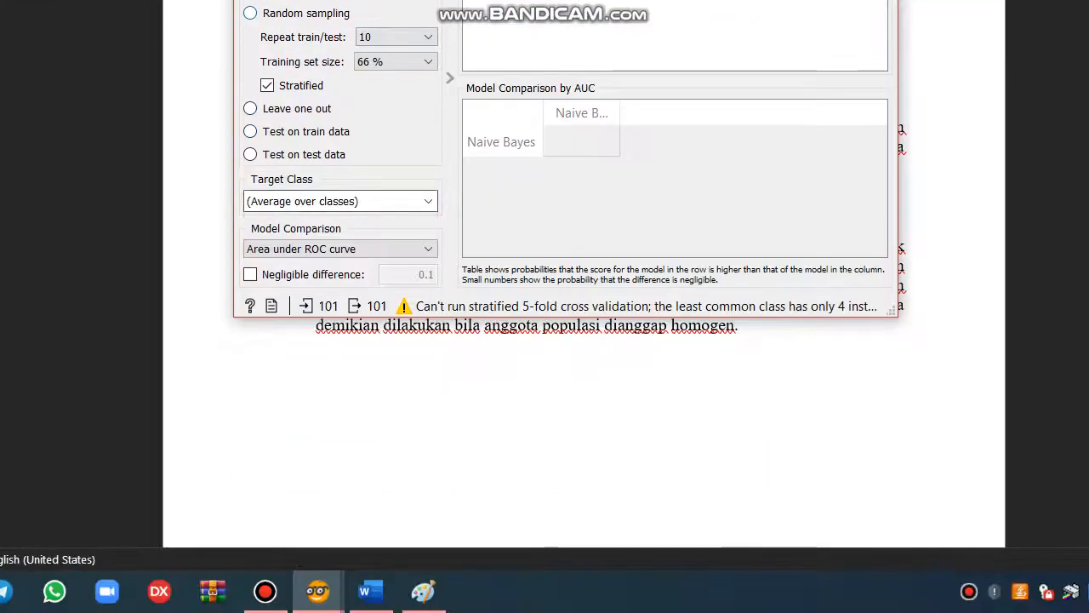
# - Read the simple random sampling notes in Word, then return to Test and Score and dismiss its table header hint
pyautogui.click(371, 591)
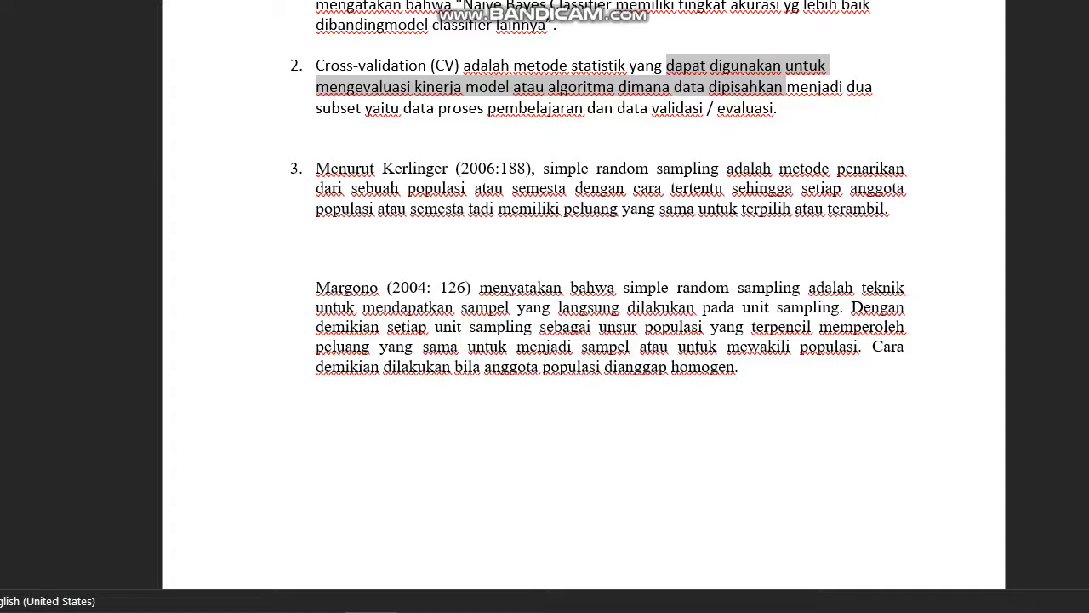
pyautogui.scroll(-5, 545, 298)
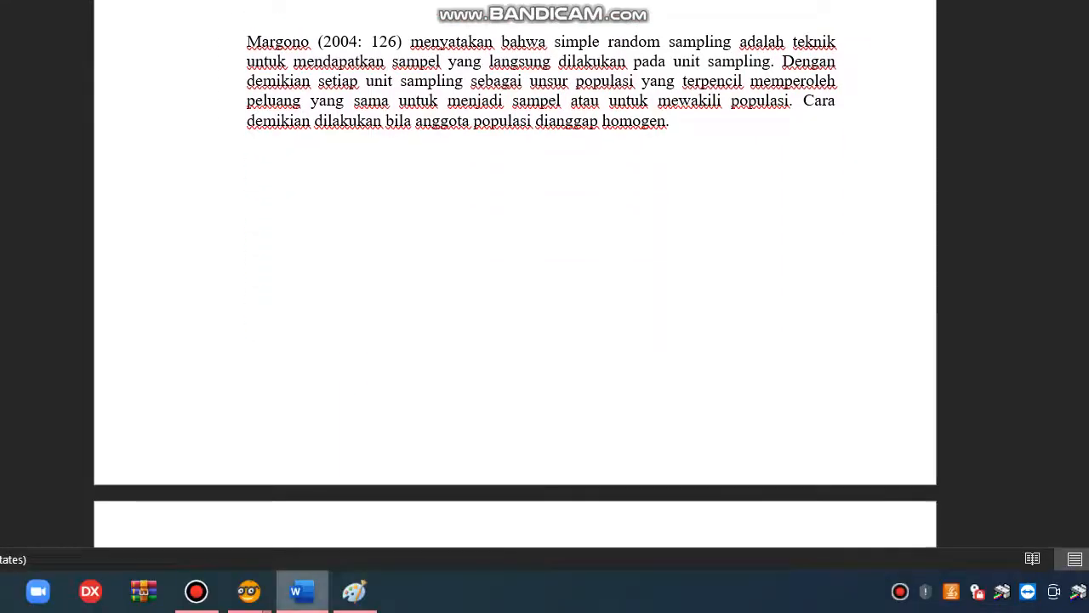
pyautogui.moveTo(248, 591)
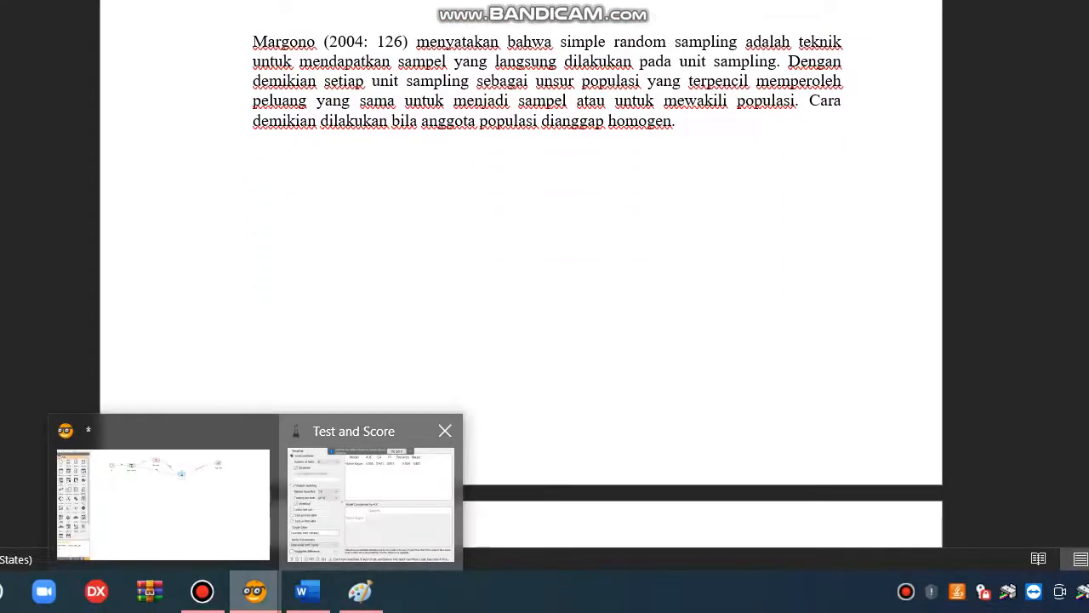
pyautogui.click(366, 472)
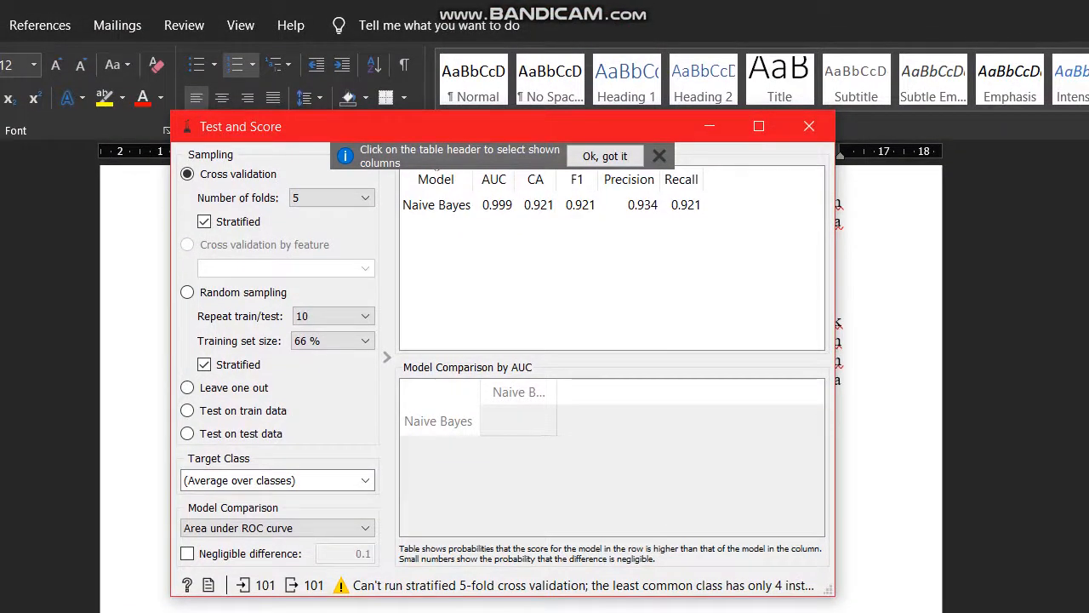
pyautogui.click(659, 156)
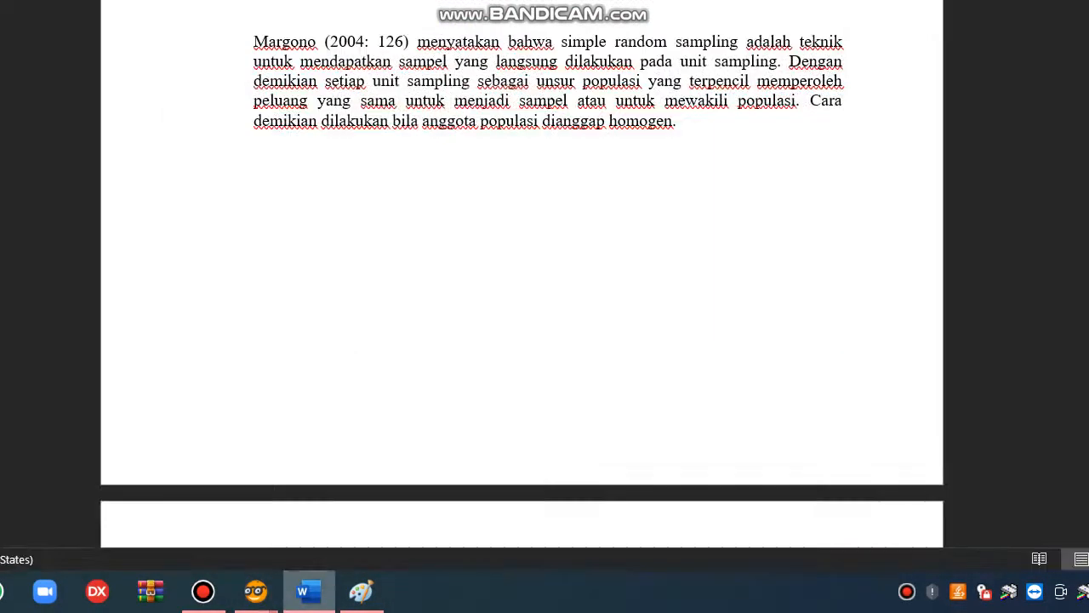
# - Find the AUC, CA, F1, Precision and Recall notes in Word and arrange the document beside the Test and Score window
pyautogui.scroll(-6, 545, 298)
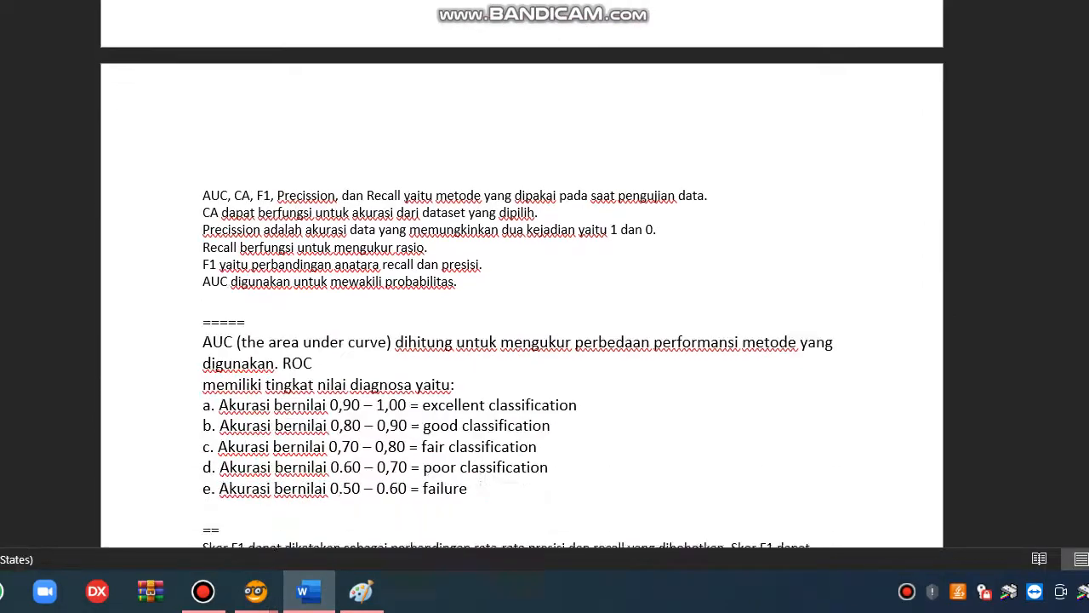
pyautogui.scroll(-1, 481, 483)
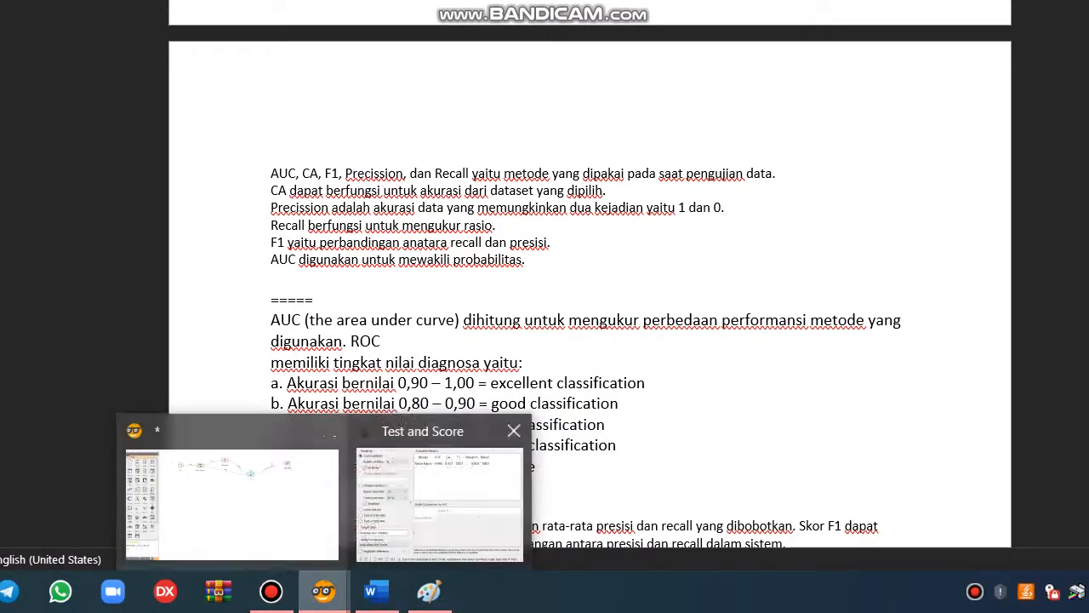
pyautogui.click(440, 504)
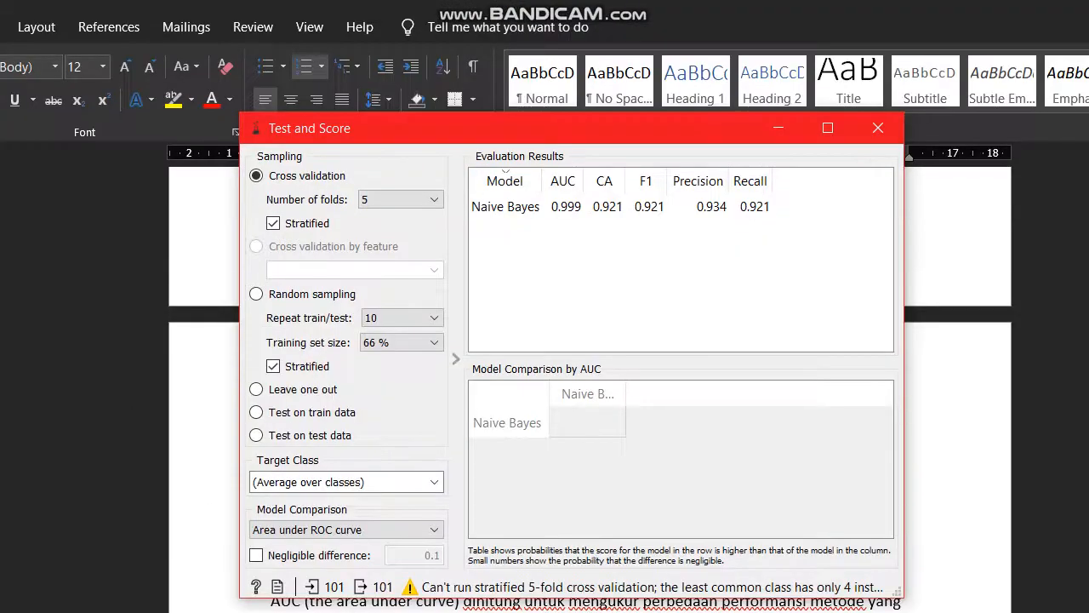
pyautogui.moveTo(547, 135); pyautogui.dragTo(817, 284)
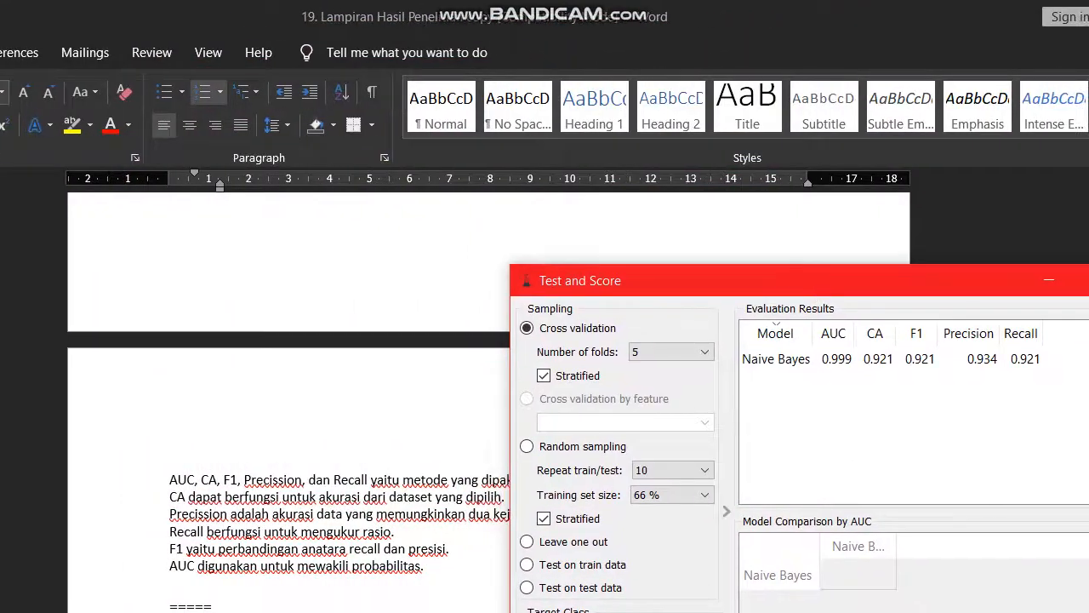
pyautogui.click(1012, 14)
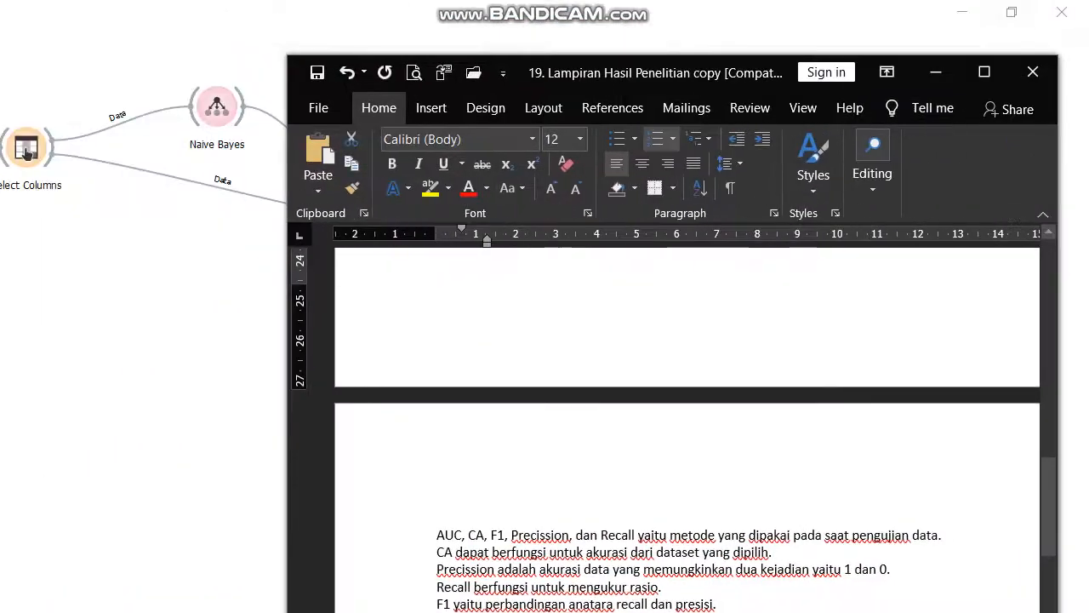
pyautogui.moveTo(705, 74); pyautogui.dragTo(368, 120)
# - Read the metric definitions and AUC accuracy levels in the notes, highlighting "excellent classification" for the 0,90 – 1,00 range
pyautogui.scroll(-3, 358, 511)
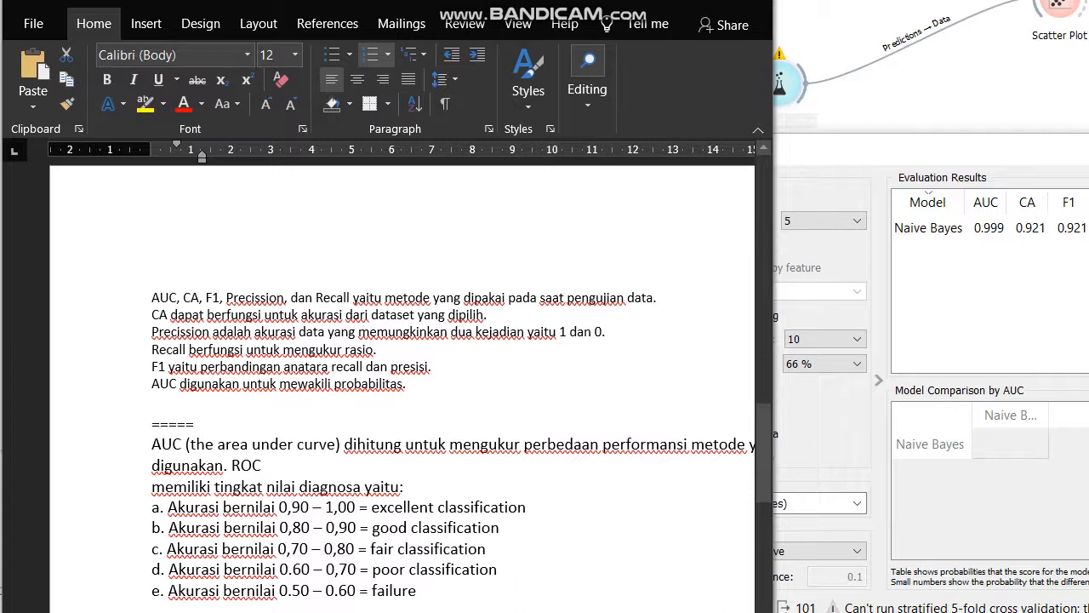
pyautogui.click(267, 367)
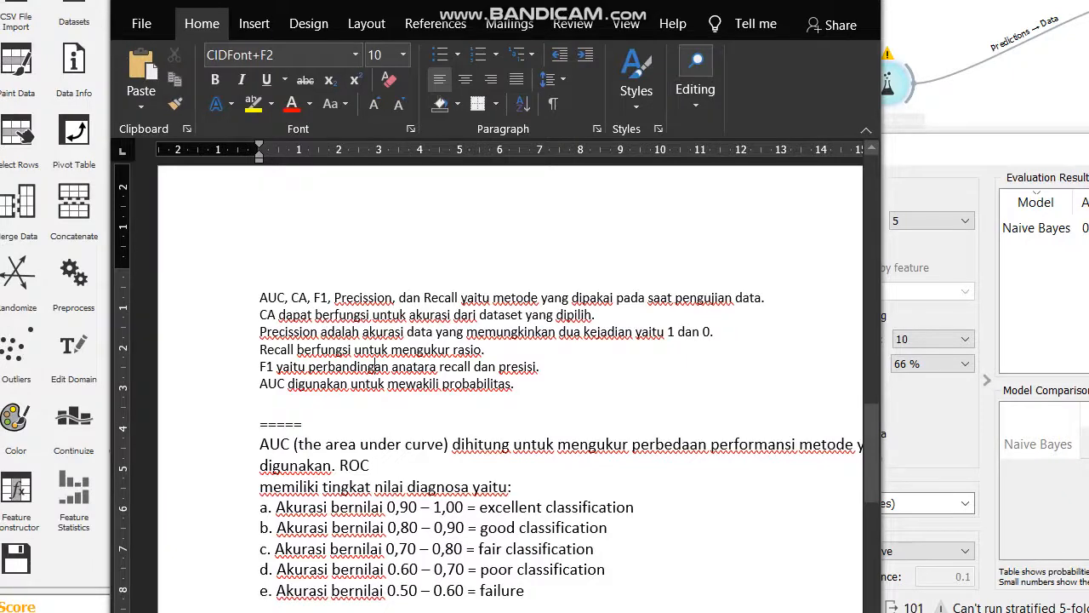
pyautogui.scroll(-3, 375, 213)
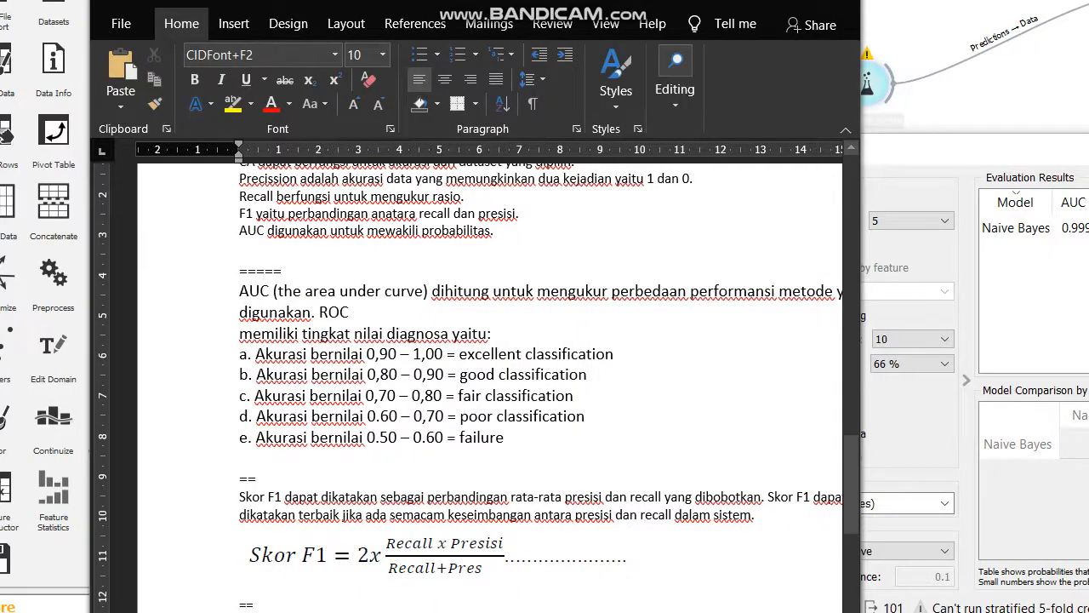
pyautogui.moveTo(459, 353); pyautogui.dragTo(613, 354)
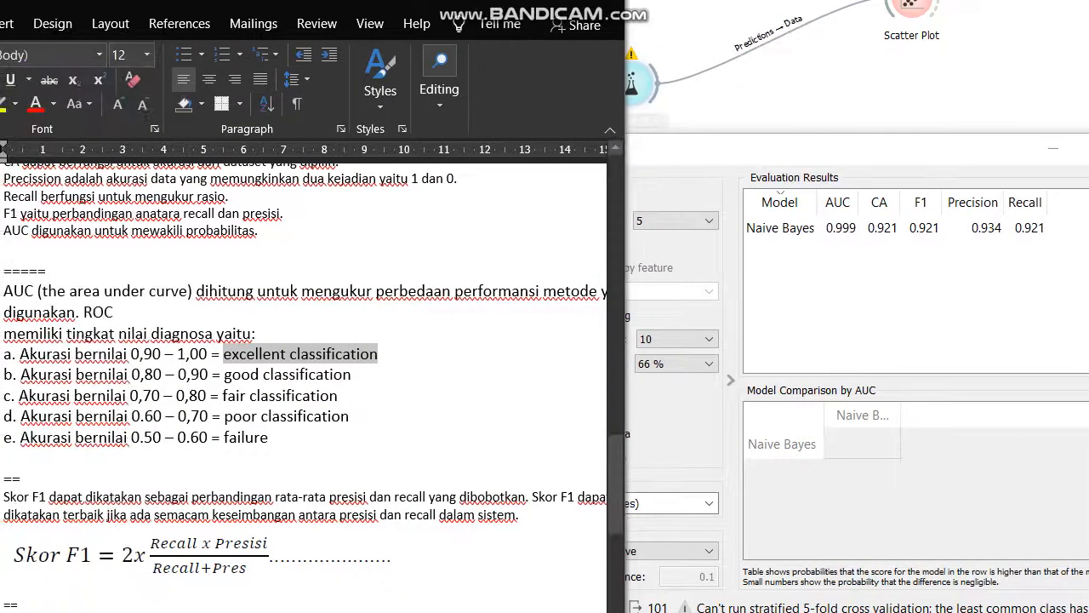
# - Read the notes and formulas for the F1 score, recall and precision, widening the Word window to show the full lines
pyautogui.scroll(-3, 306, 383)
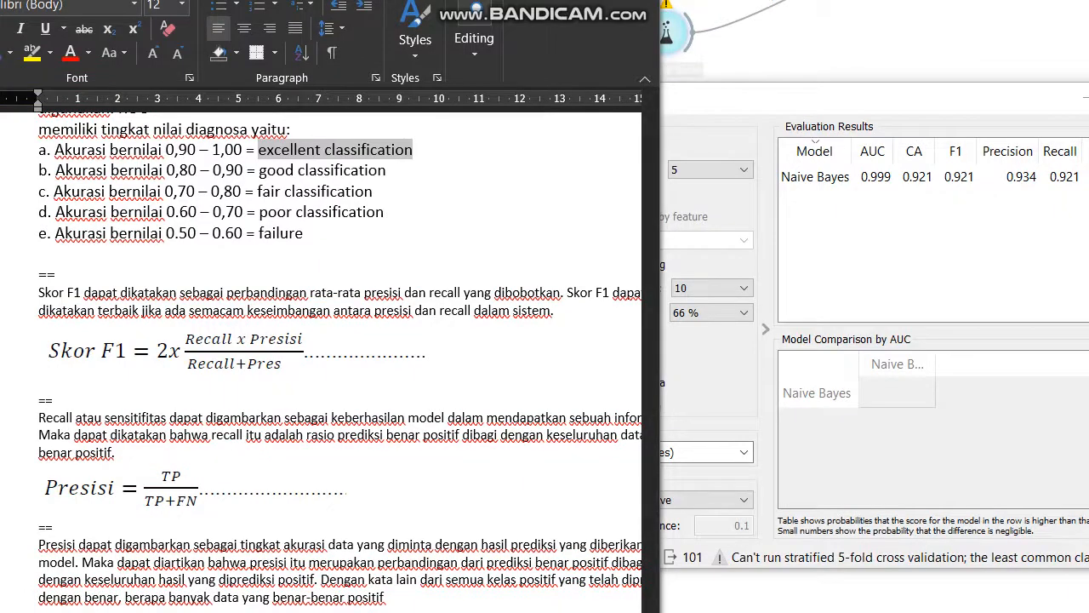
pyautogui.moveTo(661, 404); pyautogui.dragTo(744, 403)
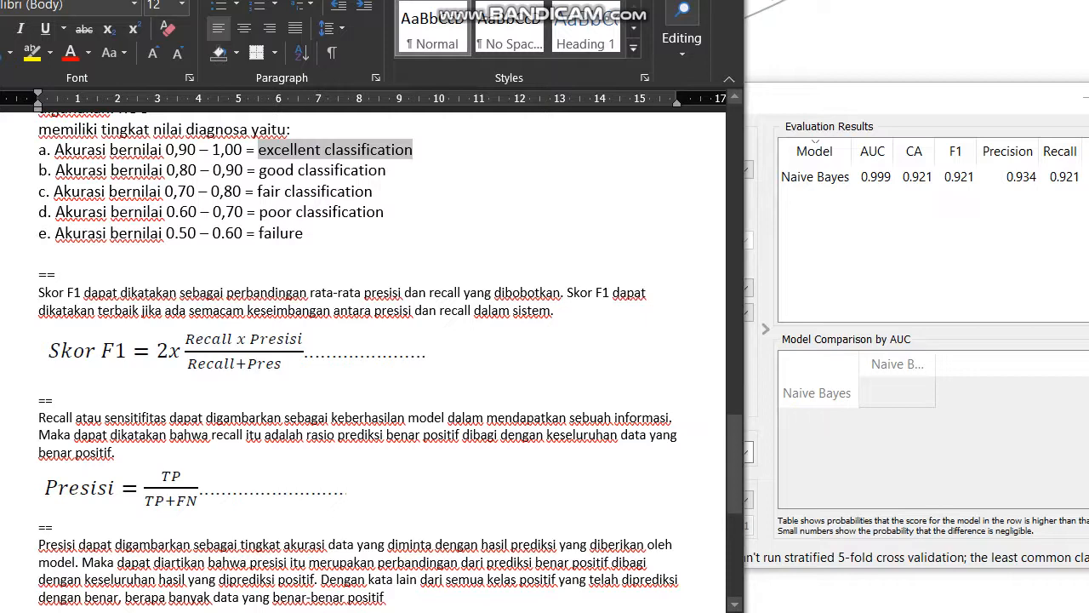
pyautogui.scroll(-3, 362, 362)
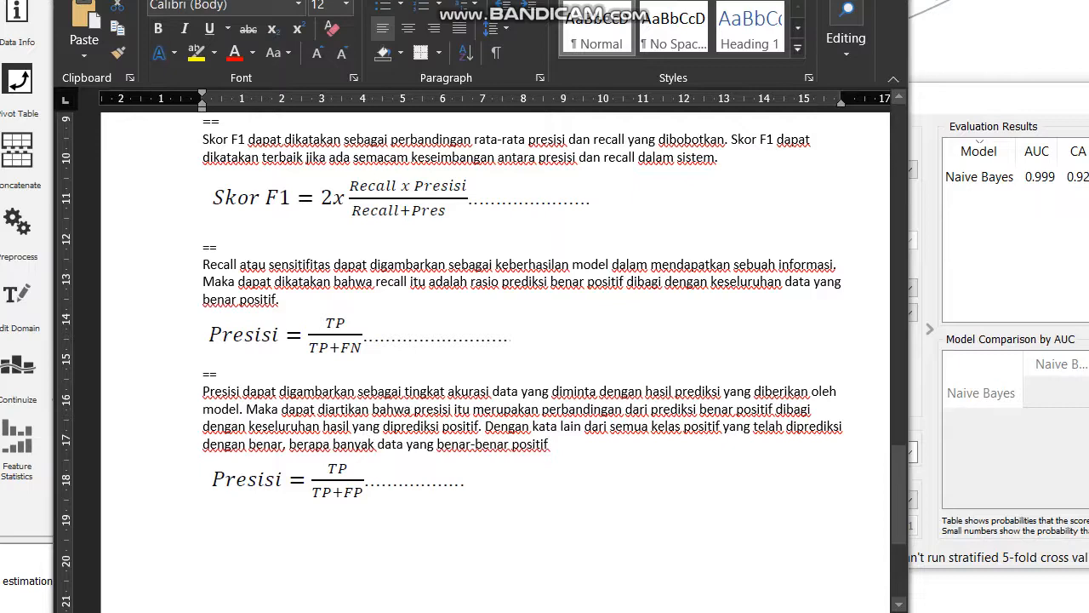
pyautogui.scroll(-2, 495, 358)
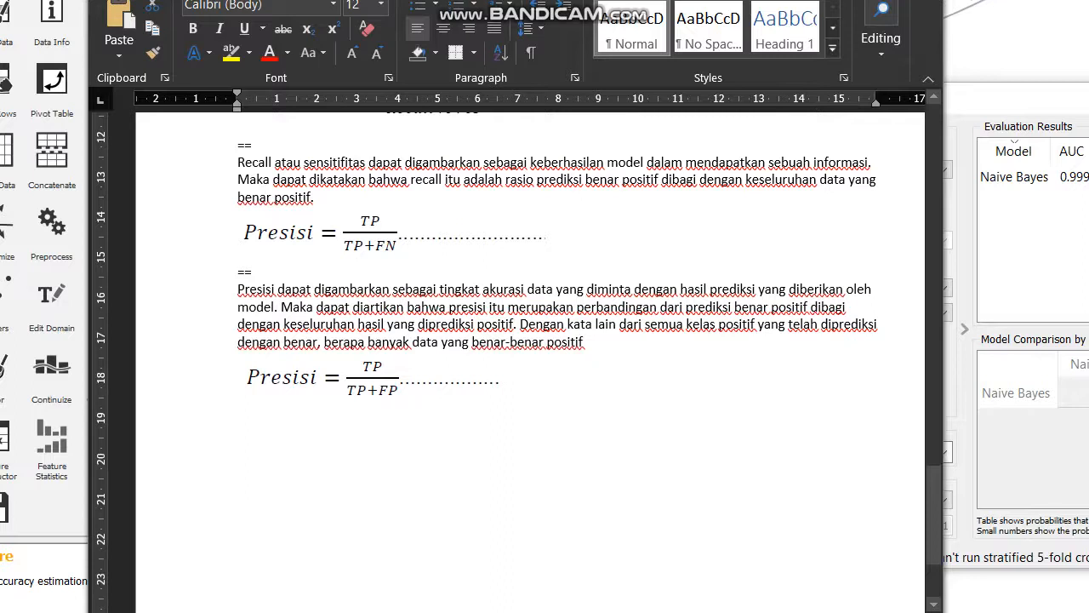
pyautogui.scroll(-1, 527, 357)
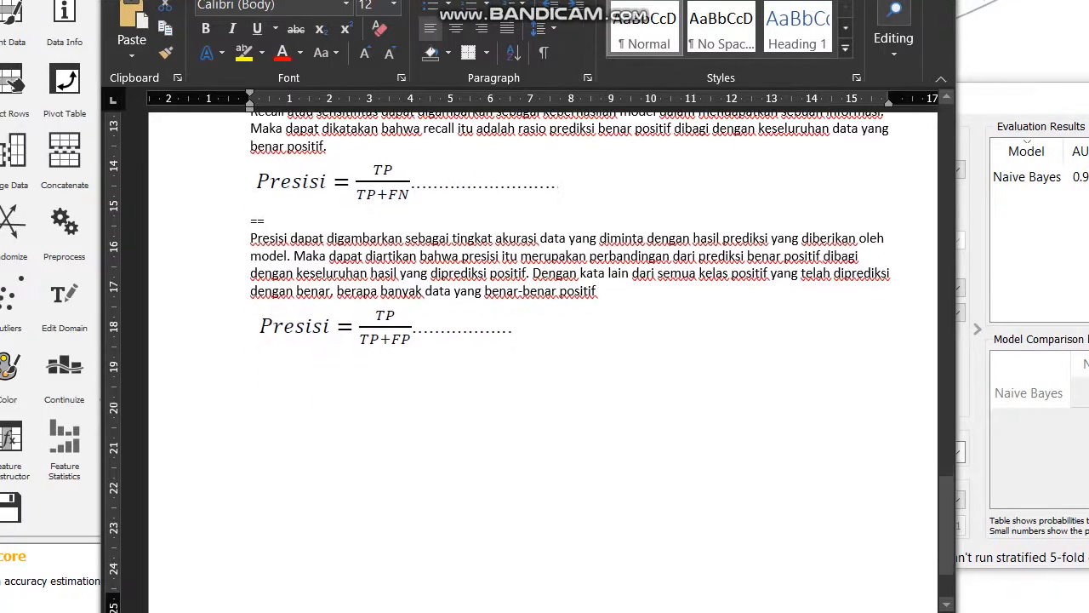
pyautogui.scroll(-2, 527, 357)
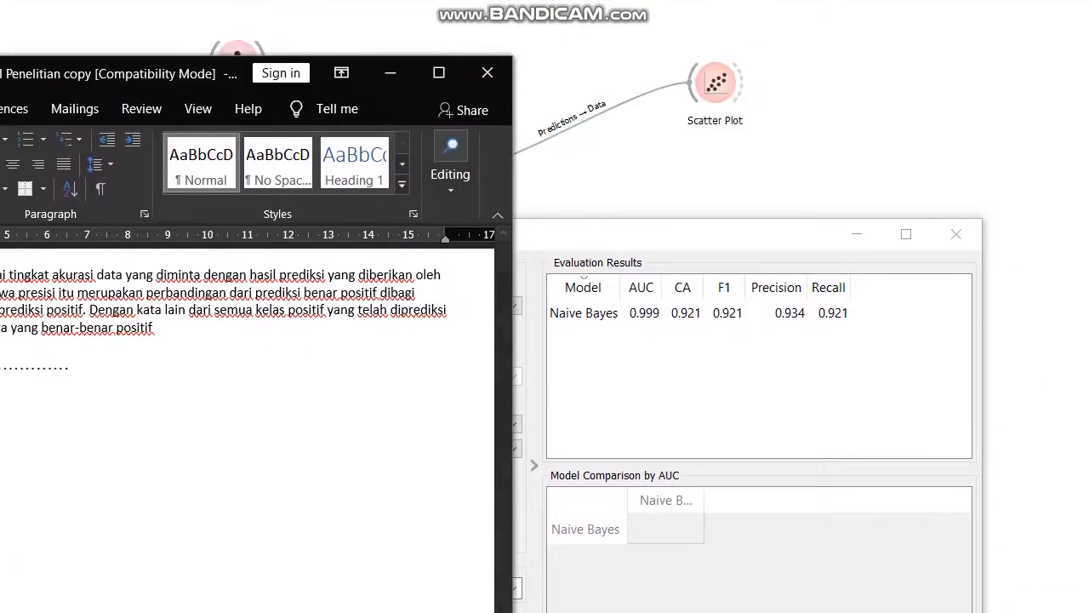
# - Go back to the metrics overview in the notes, start closing the Word document and cancel the save request
pyautogui.scroll(7, 298, 408)
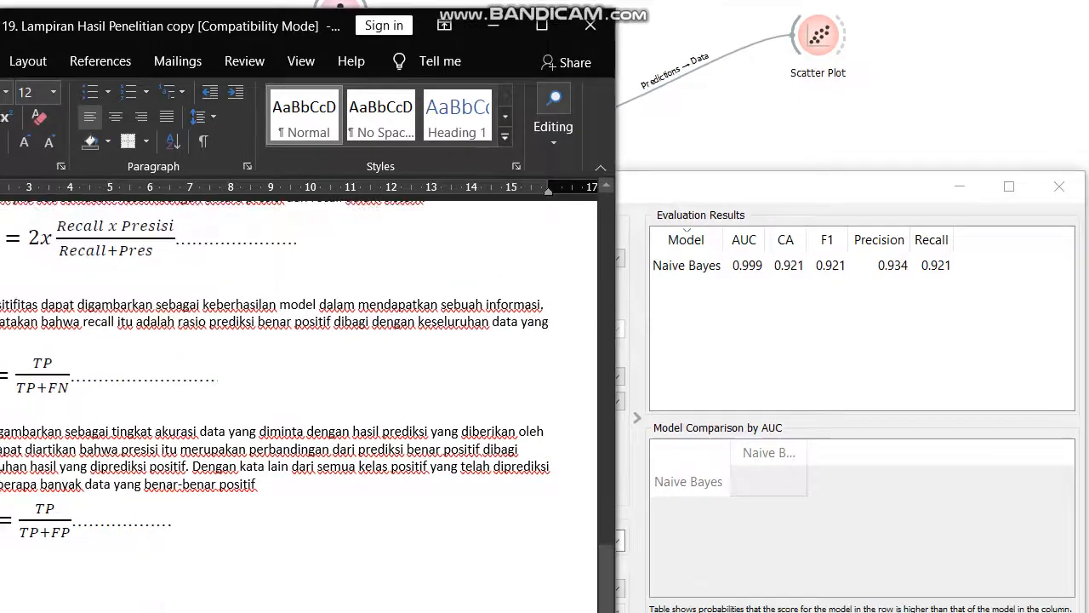
pyautogui.scroll(5, 298, 391)
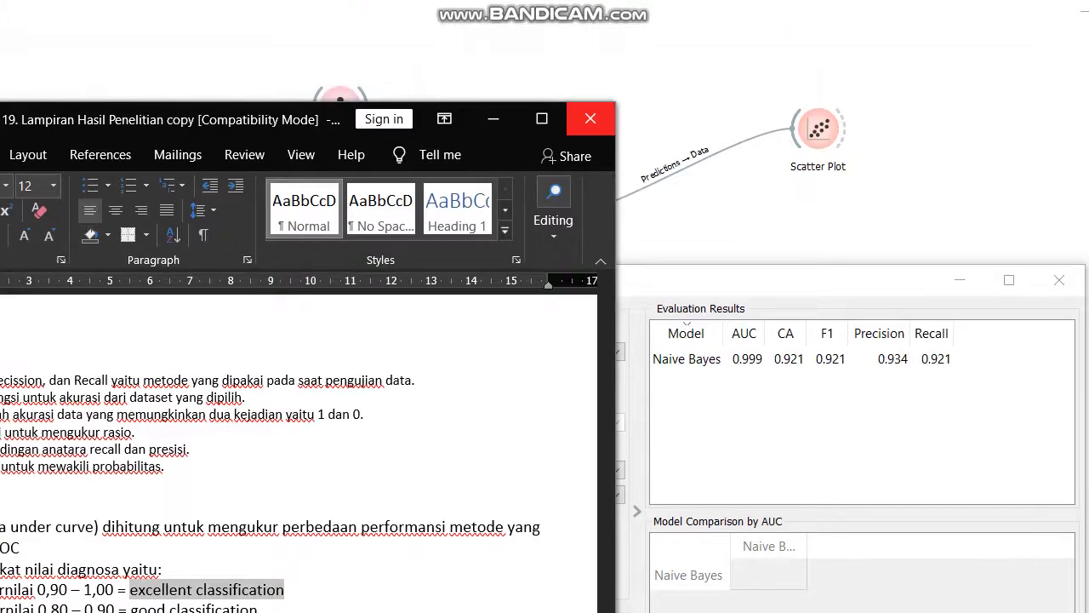
pyautogui.click(591, 118)
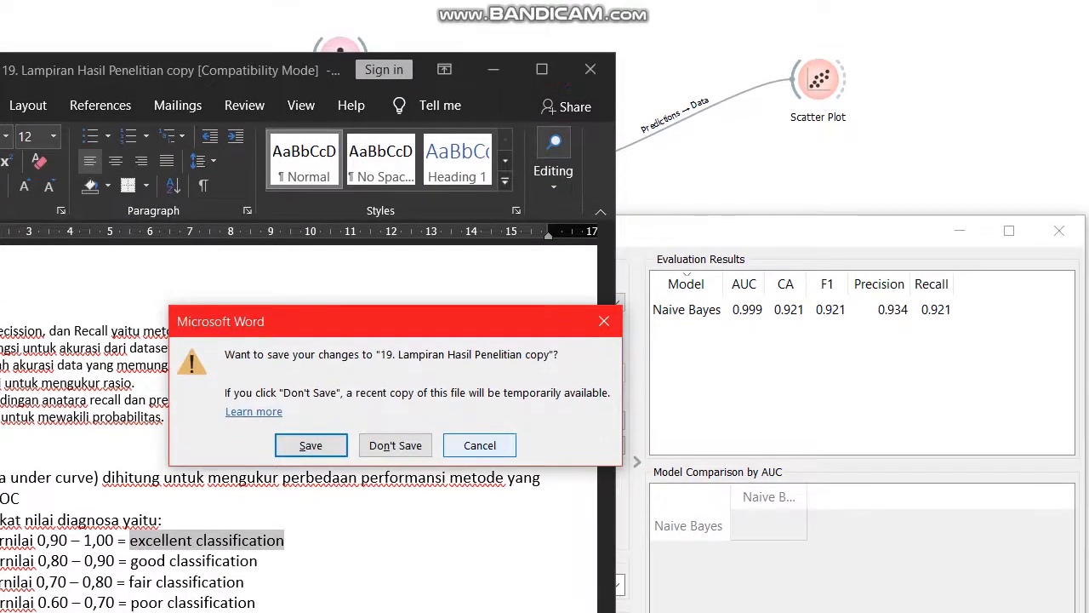
pyautogui.click(479, 494)
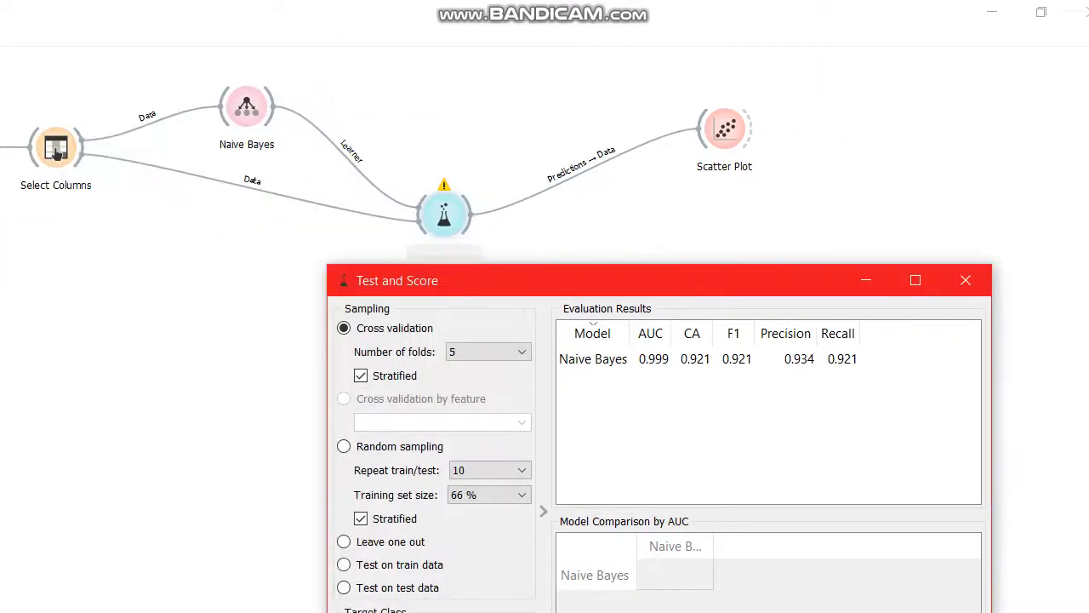
# - Close Test and Score, open the Scatter Plot and check its axis choices, keeping Naive Bayes (amphibian) for x and Naive Bayes (bird) for y
pyautogui.click(936, 280)
pyautogui.doubleClick(694, 129)
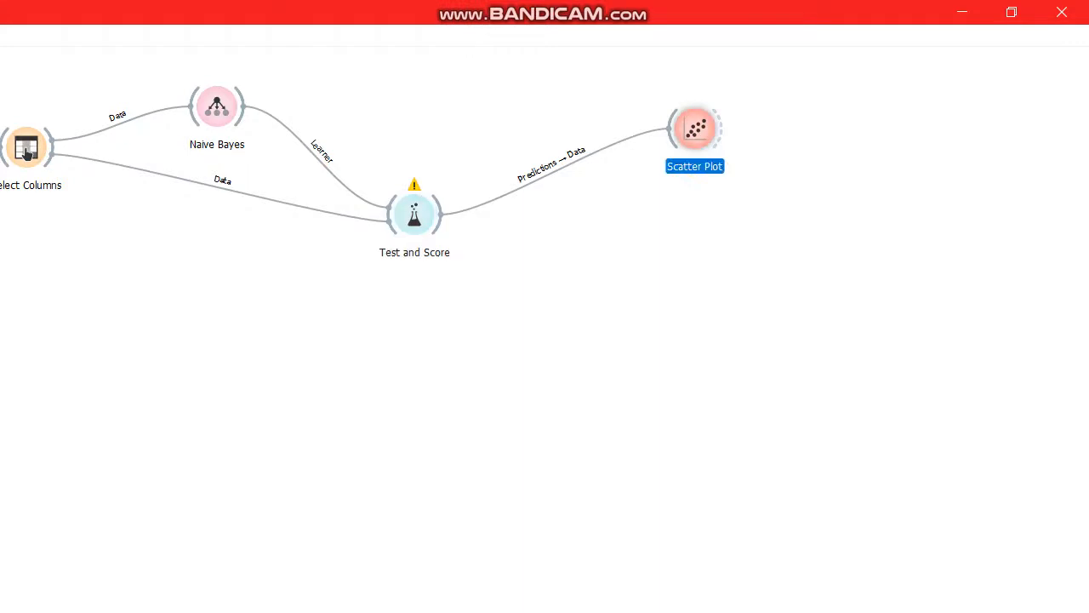
pyautogui.moveTo(217, 100); pyautogui.dragTo(387, 100)
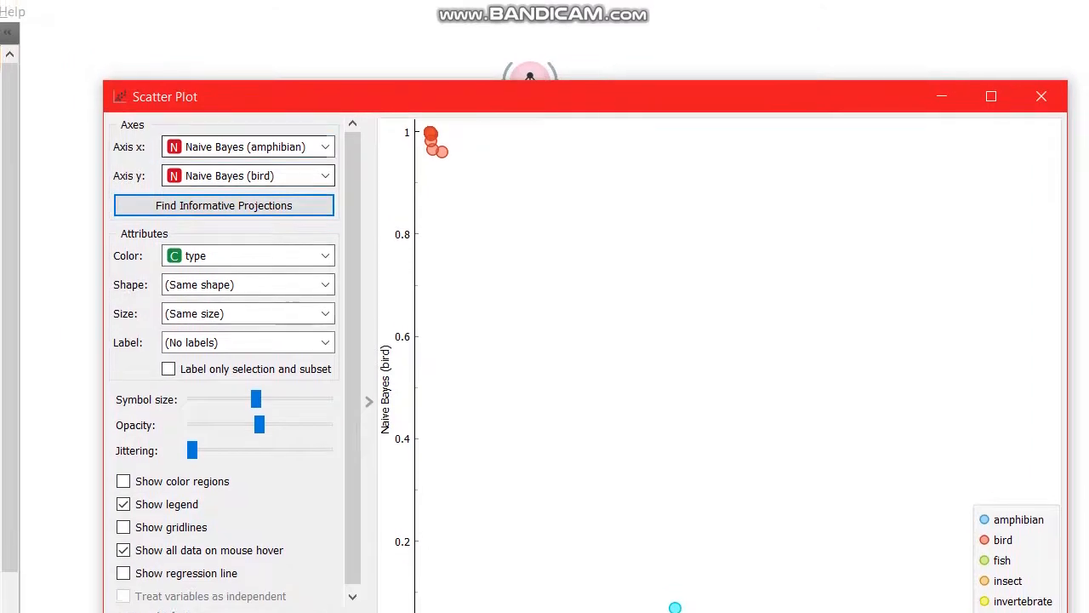
pyautogui.click(128, 172)
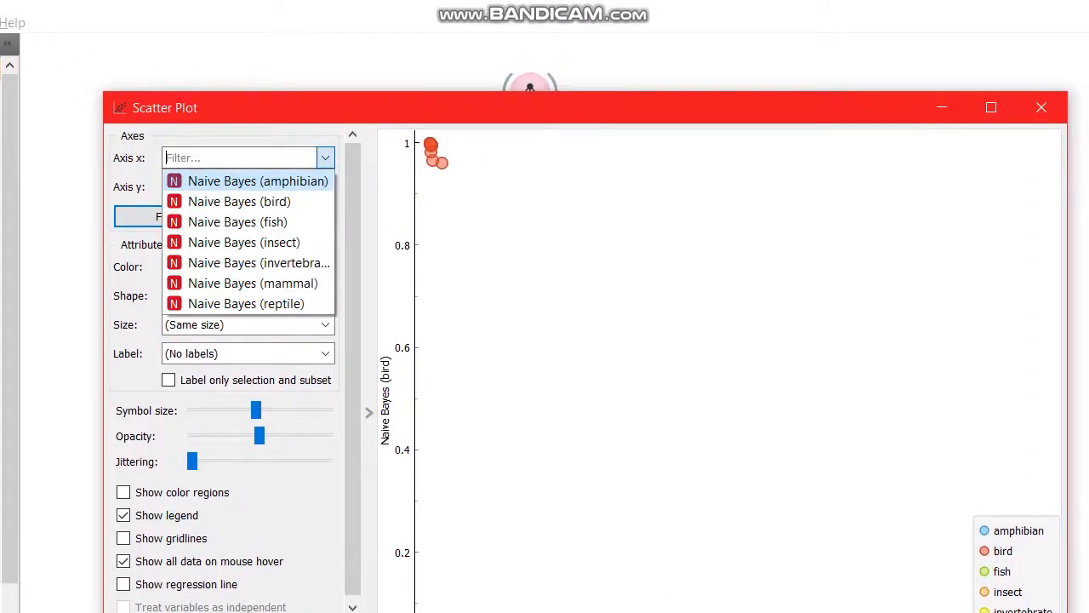
pyautogui.click(257, 181)
pyautogui.click(326, 186)
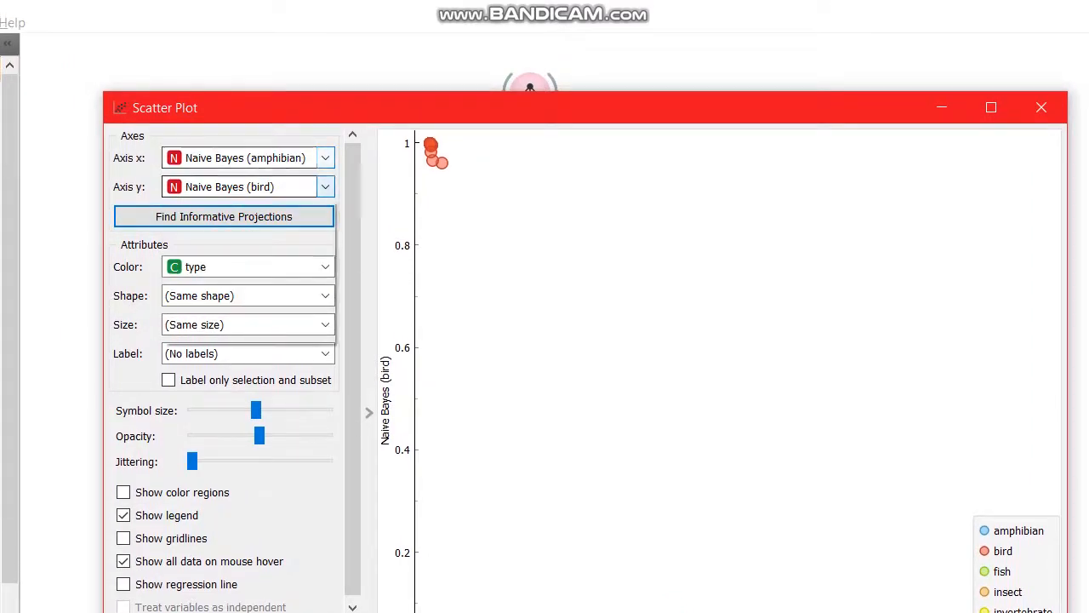
pyautogui.click(325, 186)
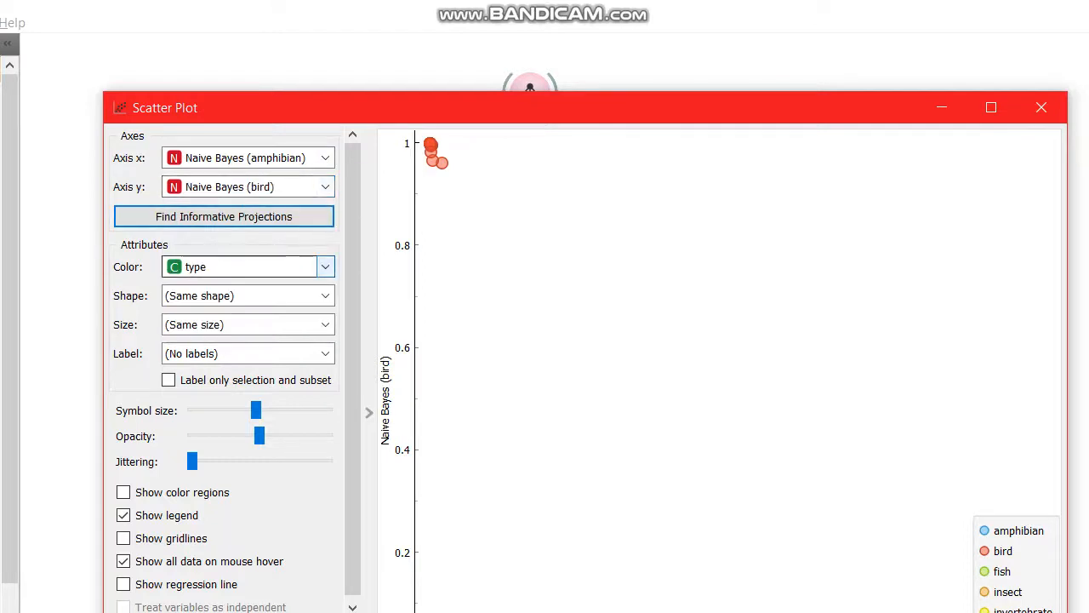
# - Look through the Scatter Plot's color attributes, keep type, inspect the plotted points up close and close the plot
pyautogui.click(325, 267)
pyautogui.scroll(-3, 247, 383)
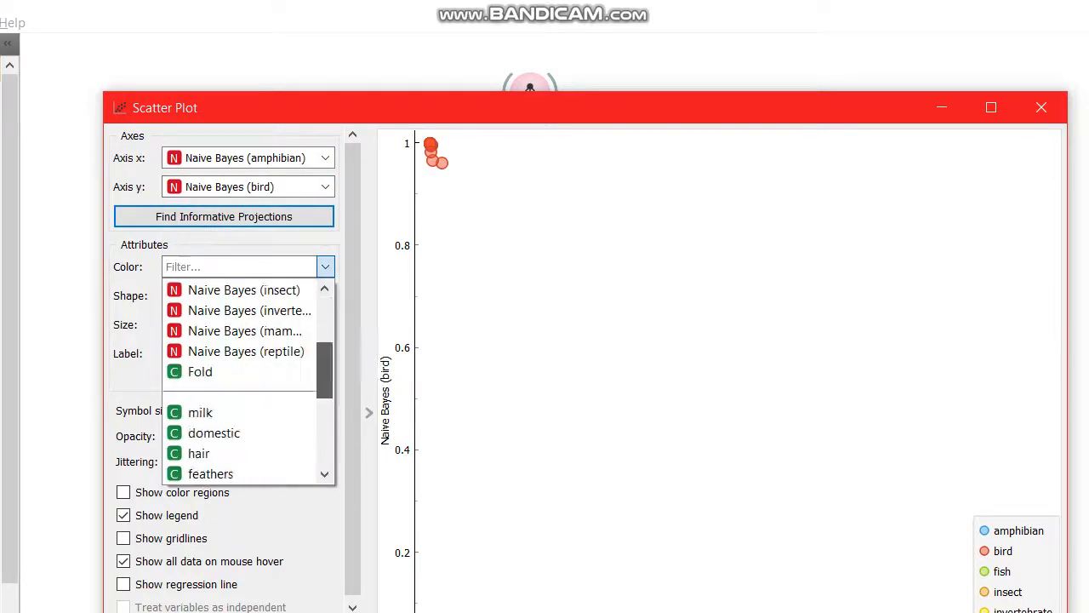
pyautogui.scroll(-2, 246, 383)
pyautogui.scroll(5, 247, 383)
pyautogui.click(221, 328)
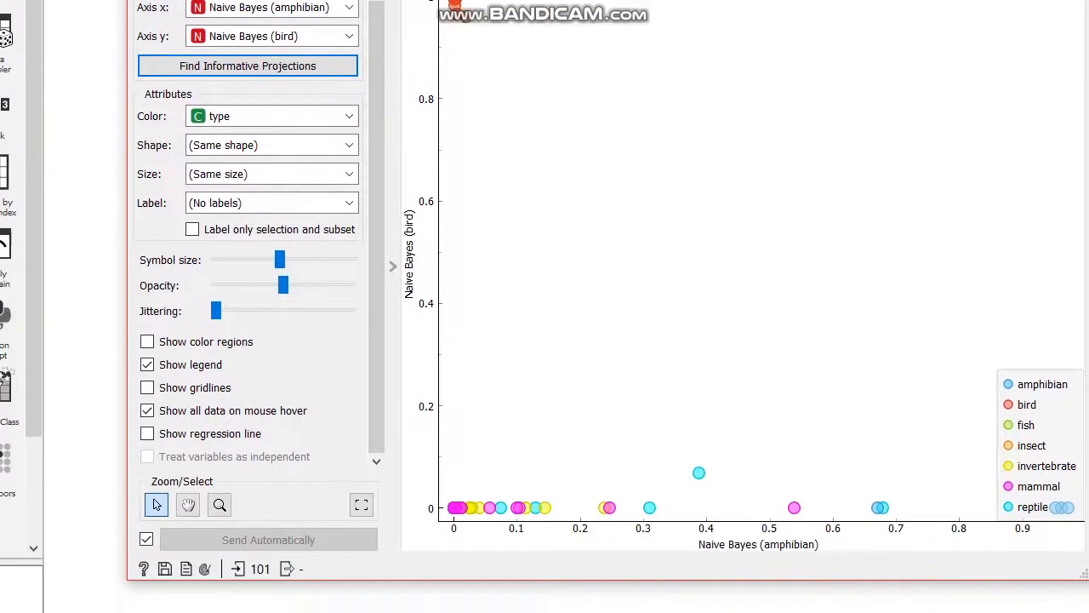
pyautogui.scroll(13, 425, 175)
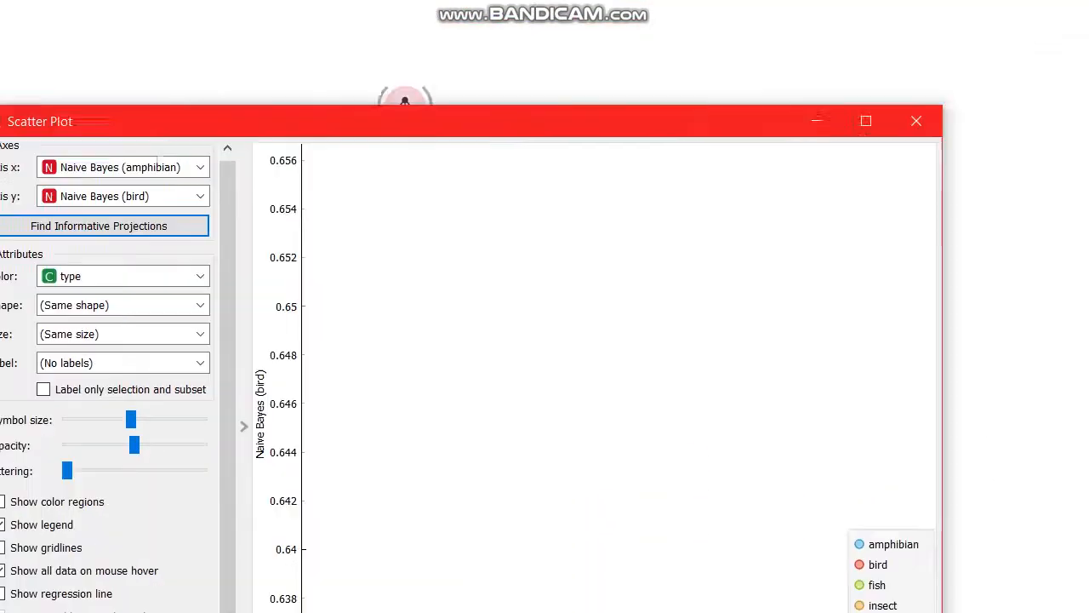
pyautogui.click(917, 121)
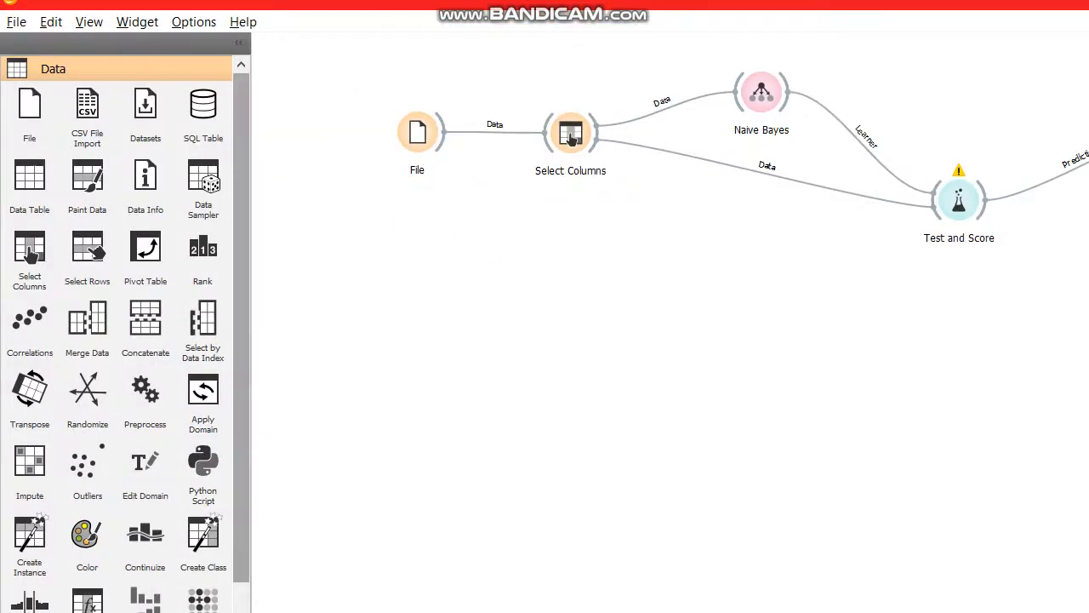
# - Look over the Unsupervised, Evaluate and Model widgets and add a Neural Network widget to the canvas
pyautogui.moveTo(240, 306); pyautogui.dragTo(241, 409)
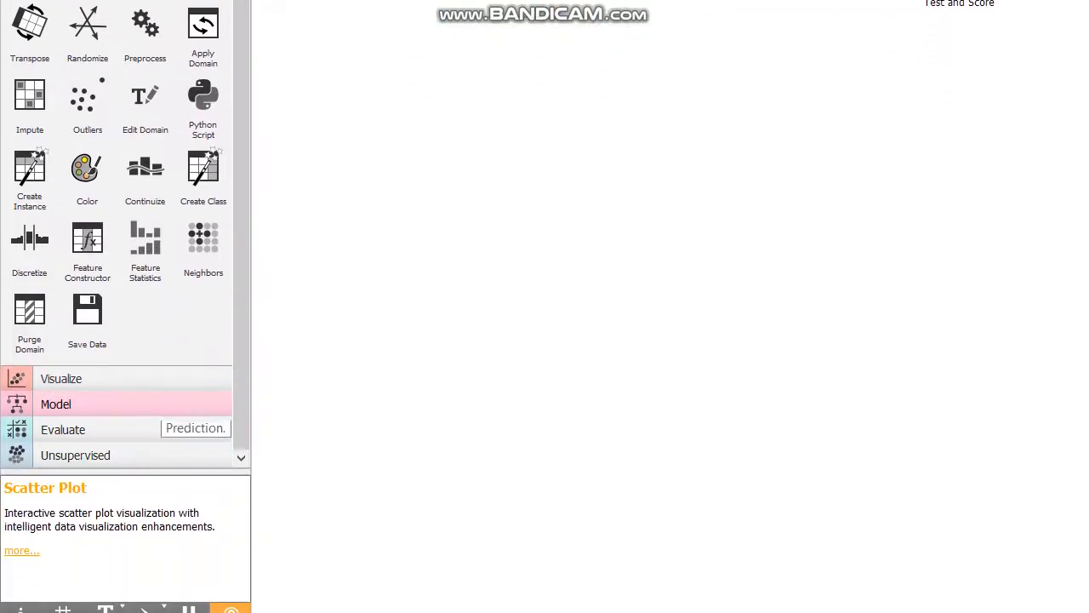
pyautogui.click(166, 455)
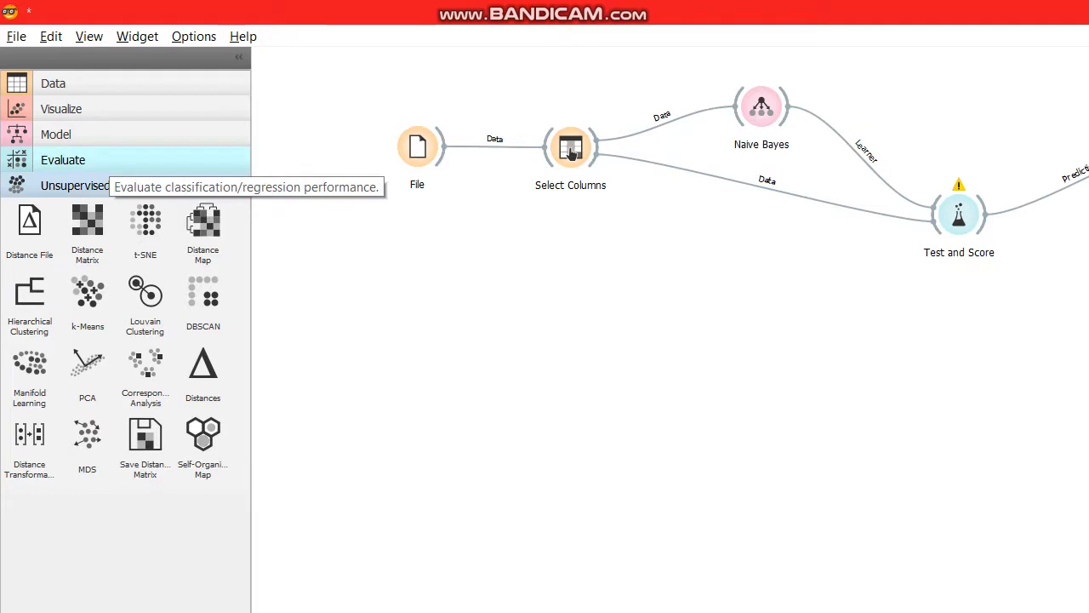
pyautogui.click(105, 162)
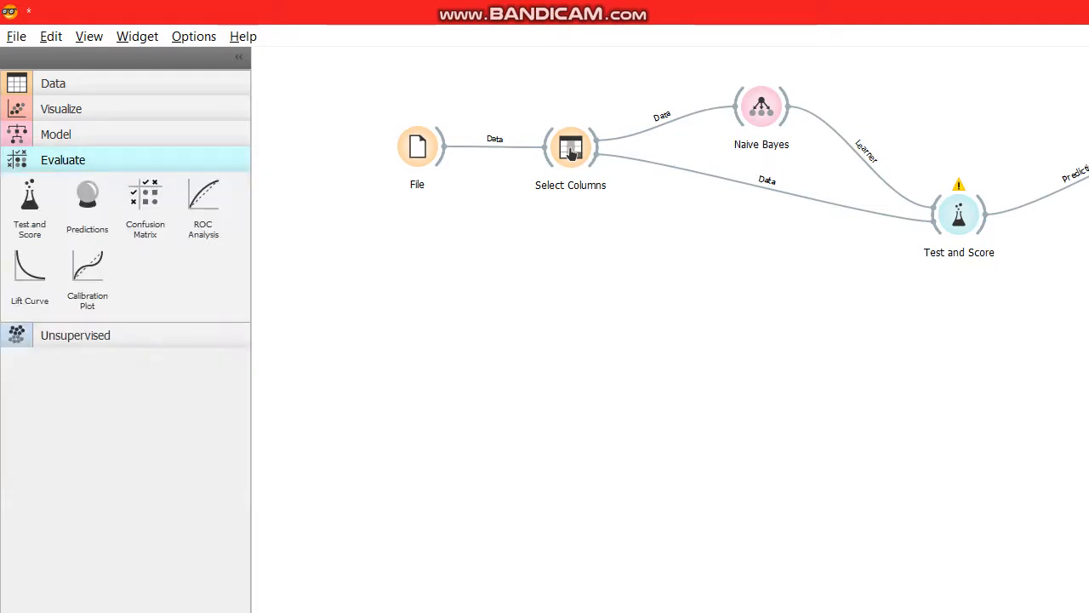
pyautogui.click(106, 135)
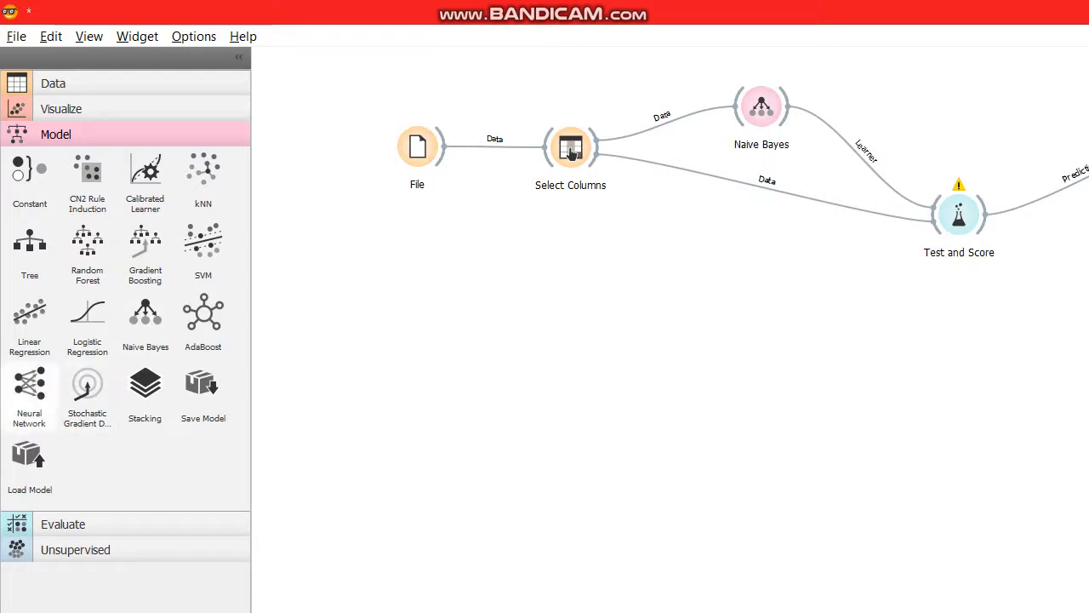
pyautogui.click(29, 393)
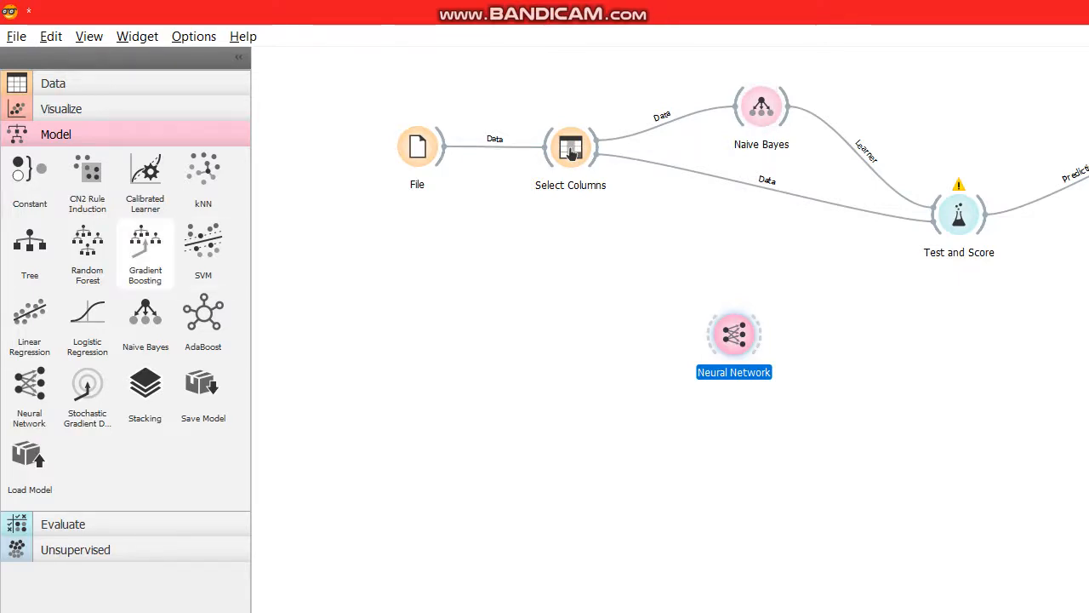
# - Look over the Visualize and Data widgets and place a CSV File Import widget below the File widget
pyautogui.click(85, 109)
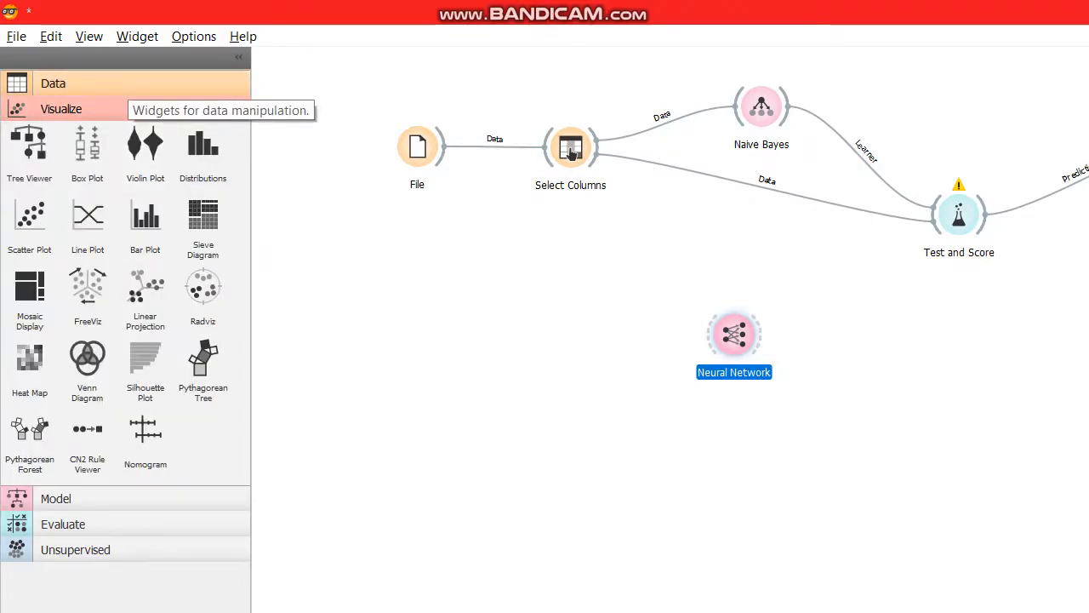
pyautogui.click(125, 84)
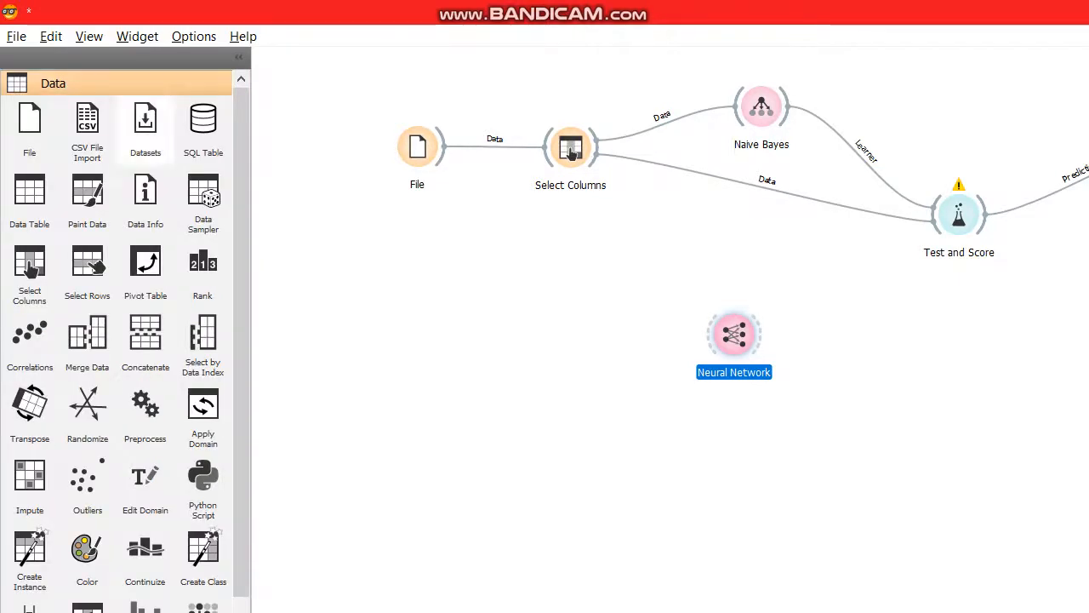
pyautogui.scroll(-5, 145, 280)
pyautogui.scroll(5, 145, 281)
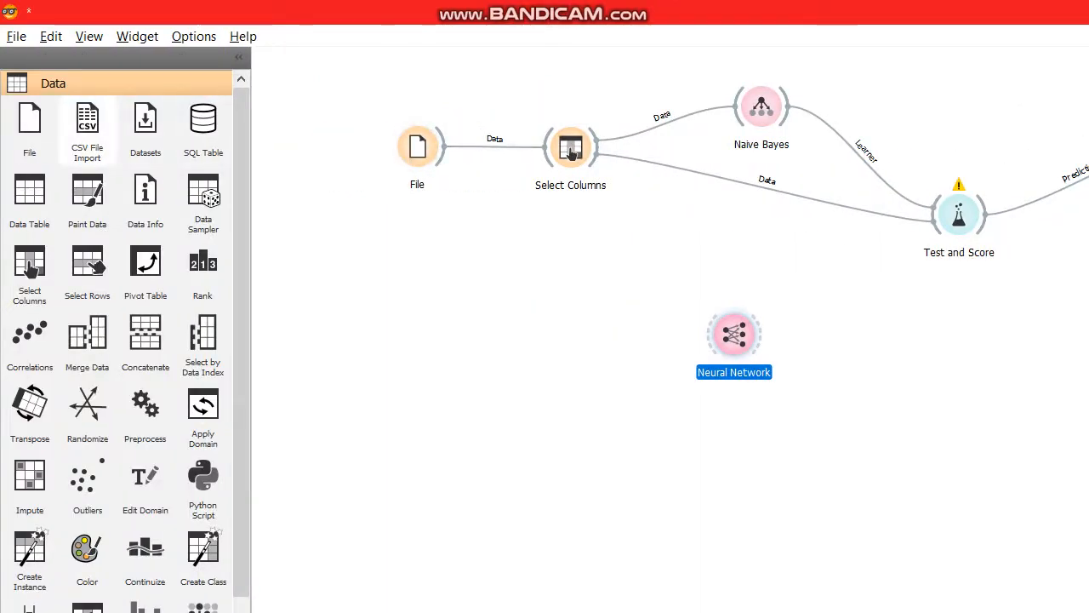
pyautogui.moveTo(87, 136); pyautogui.dragTo(384, 260)
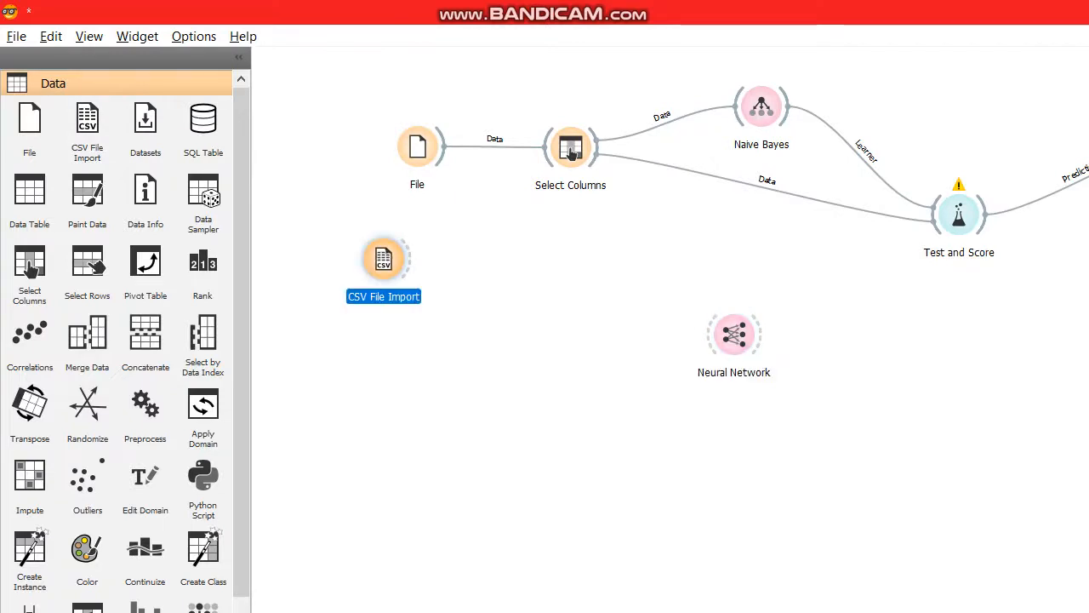
# - Browse for a file from CSV File Import and preview the rows of data-jumlah-penduduk-berdasarkan-agama-per-kelurahan-tahun-2020 in Excel, closing it after viewing
pyautogui.doubleClick(384, 259)
pyautogui.click(911, 316)
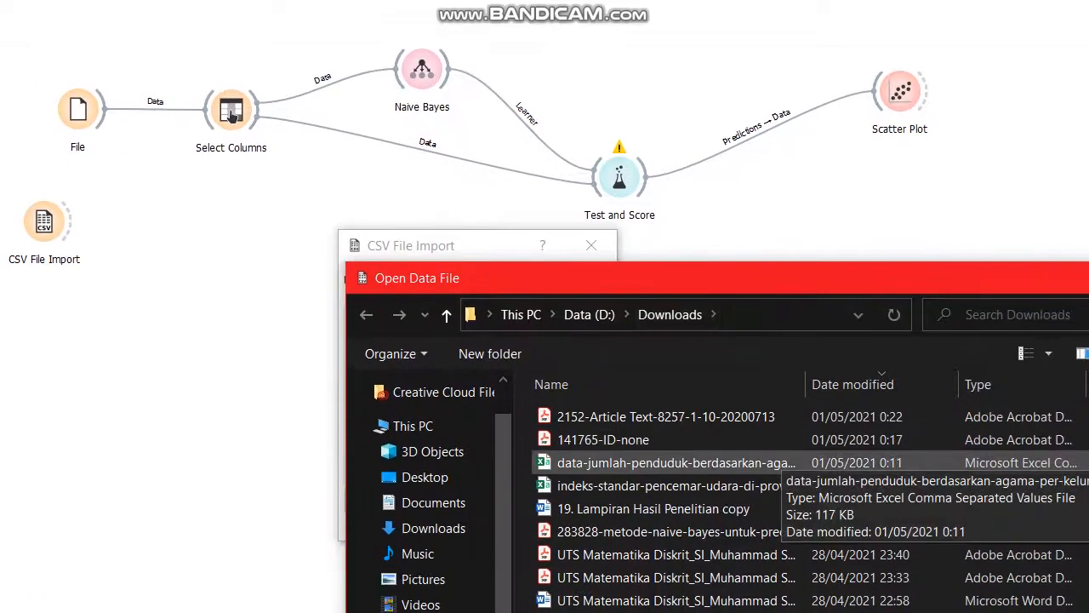
pyautogui.rightClick(740, 461)
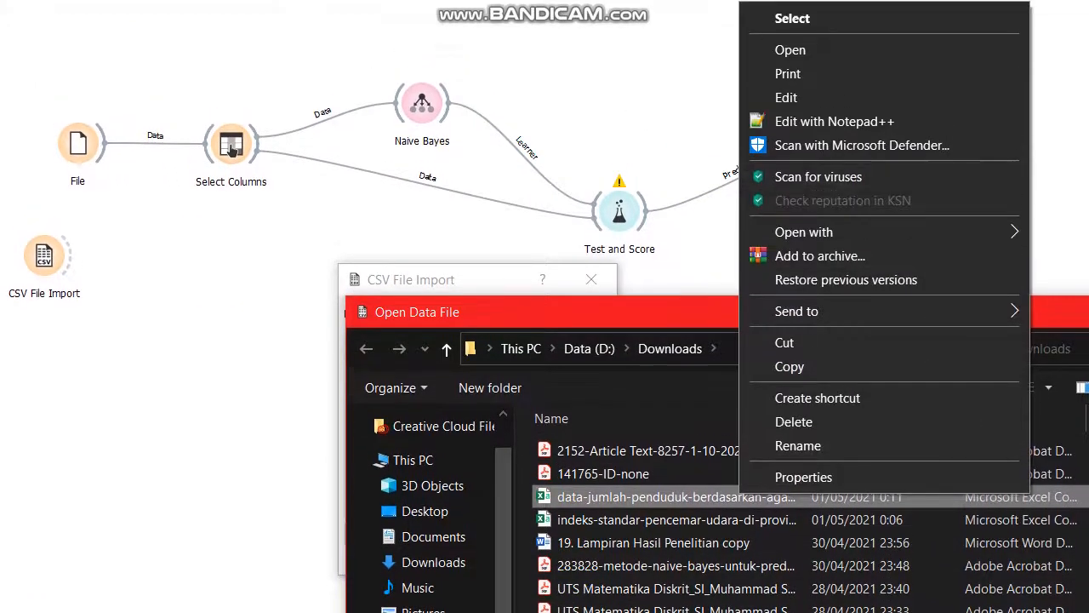
pyautogui.click(790, 49)
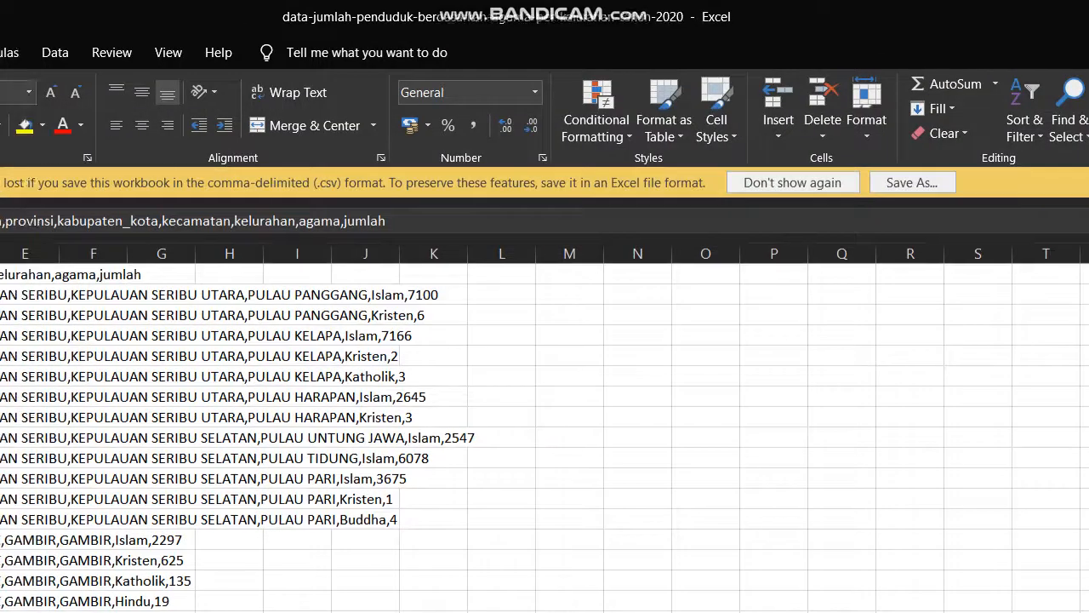
pyautogui.click(1073, 182)
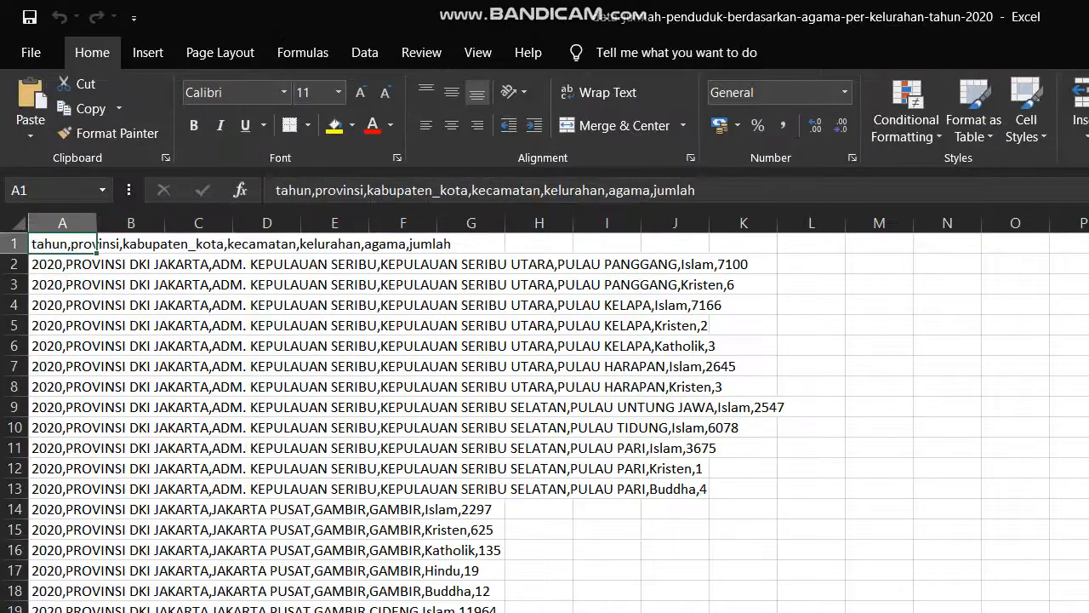
pyautogui.scroll(-20, 545, 383)
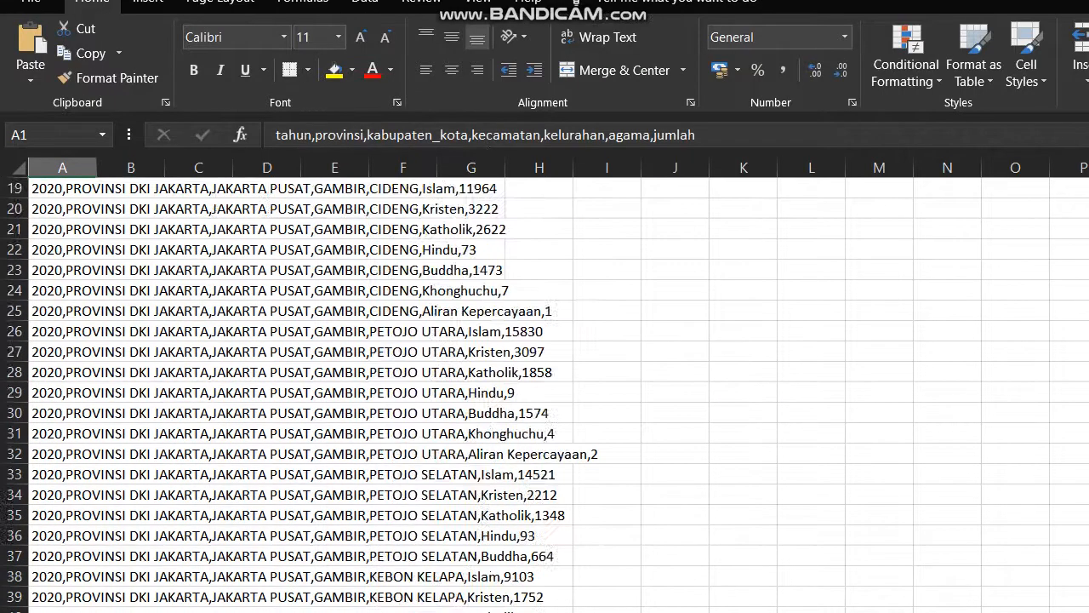
pyautogui.scroll(-7, 545, 383)
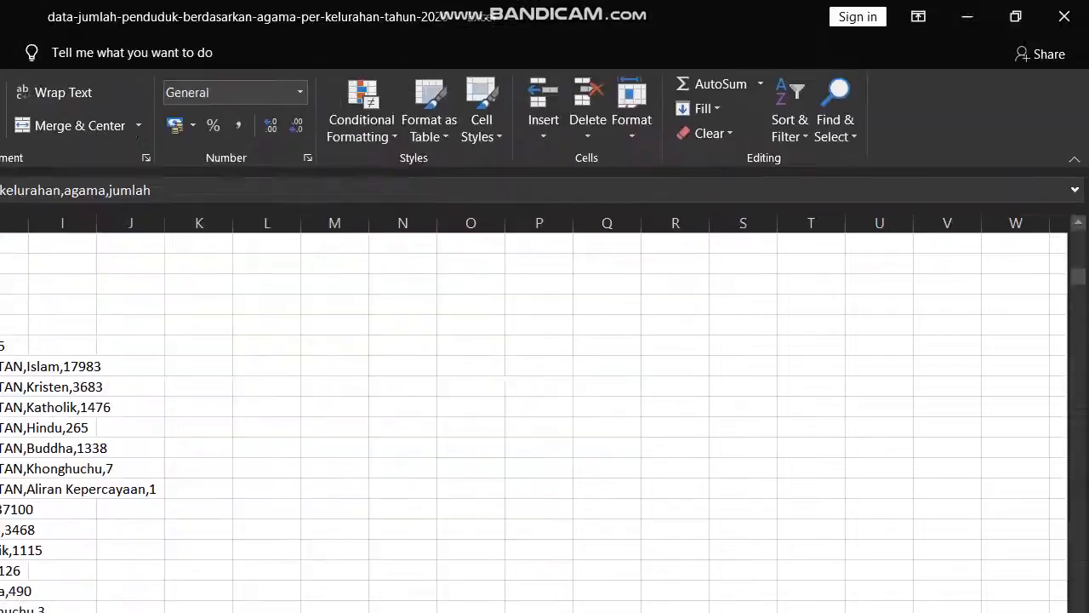
pyautogui.click(1064, 15)
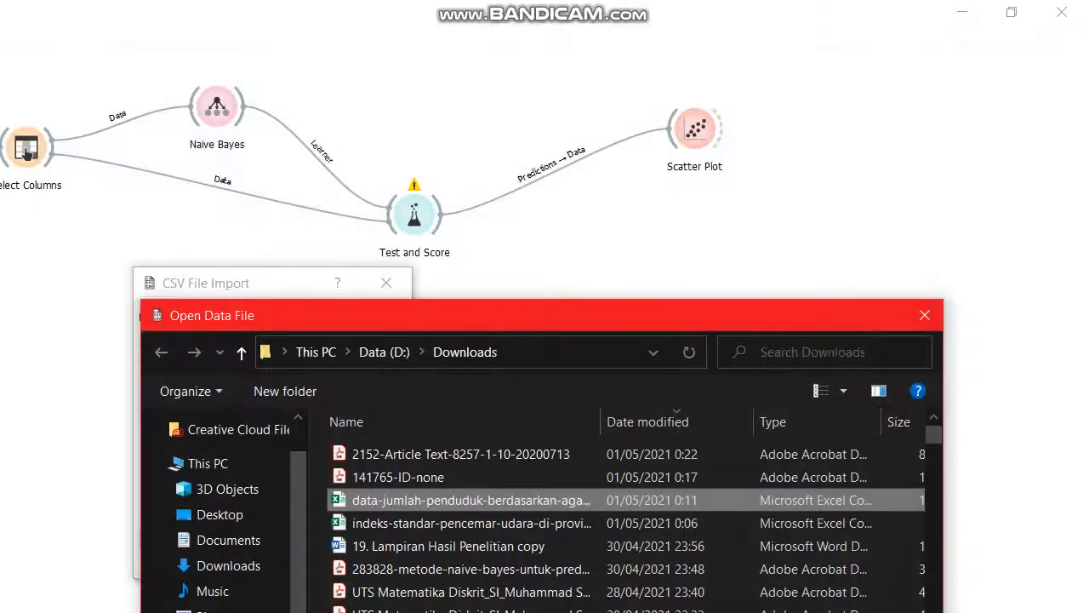
# - Preview the indeks-standar-pencemar-udara January 2021 CSV in Excel, try choosing it for import, and close the CSV File Import window
pyautogui.click(455, 523)
pyautogui.rightClick(455, 523)
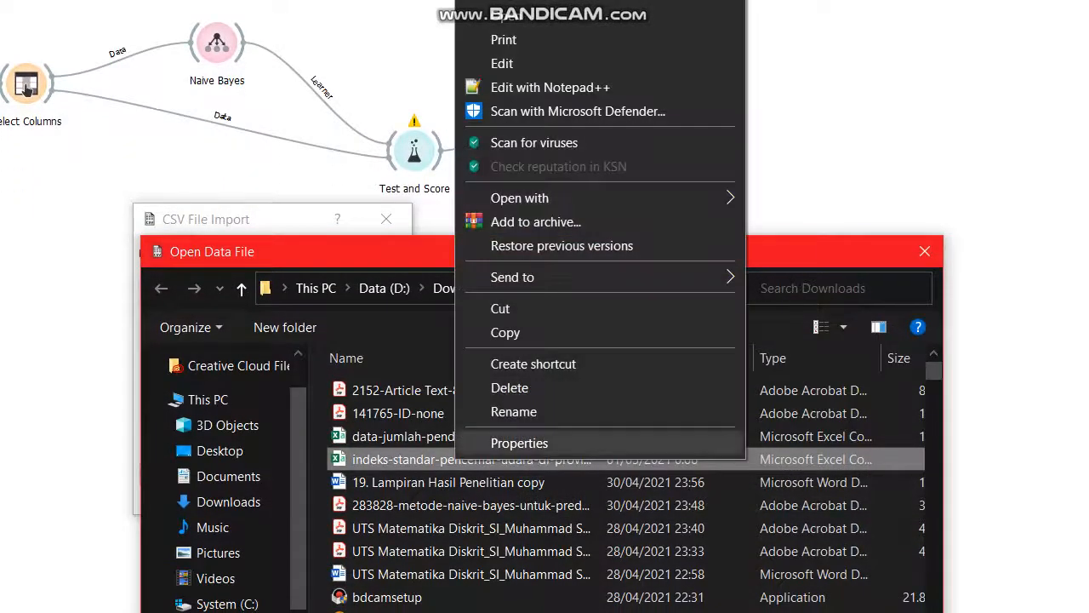
pyautogui.click(504, 15)
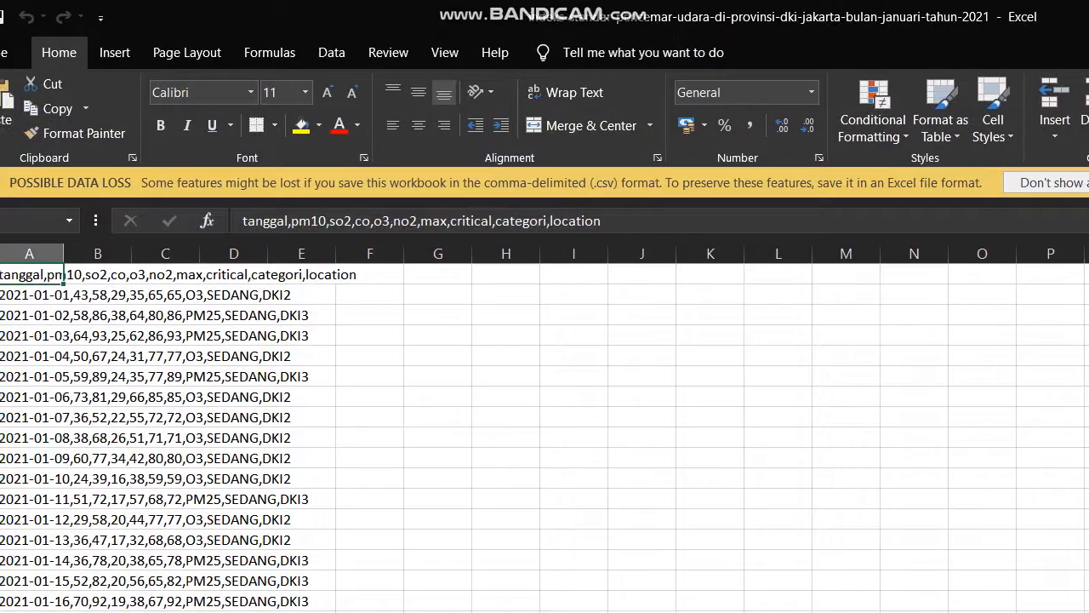
pyautogui.click(1064, 14)
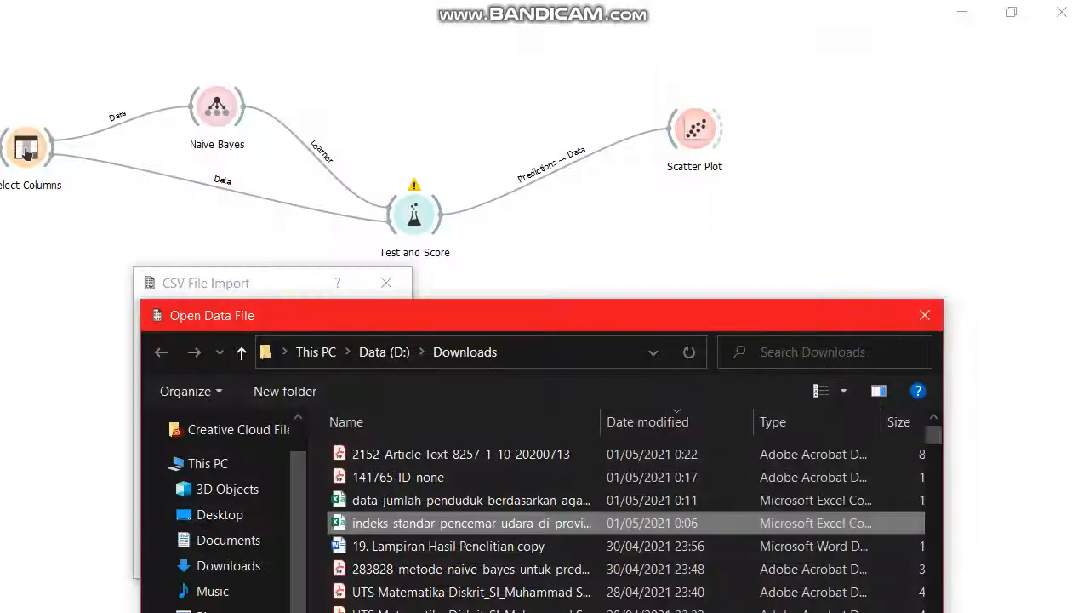
pyautogui.doubleClick(472, 524)
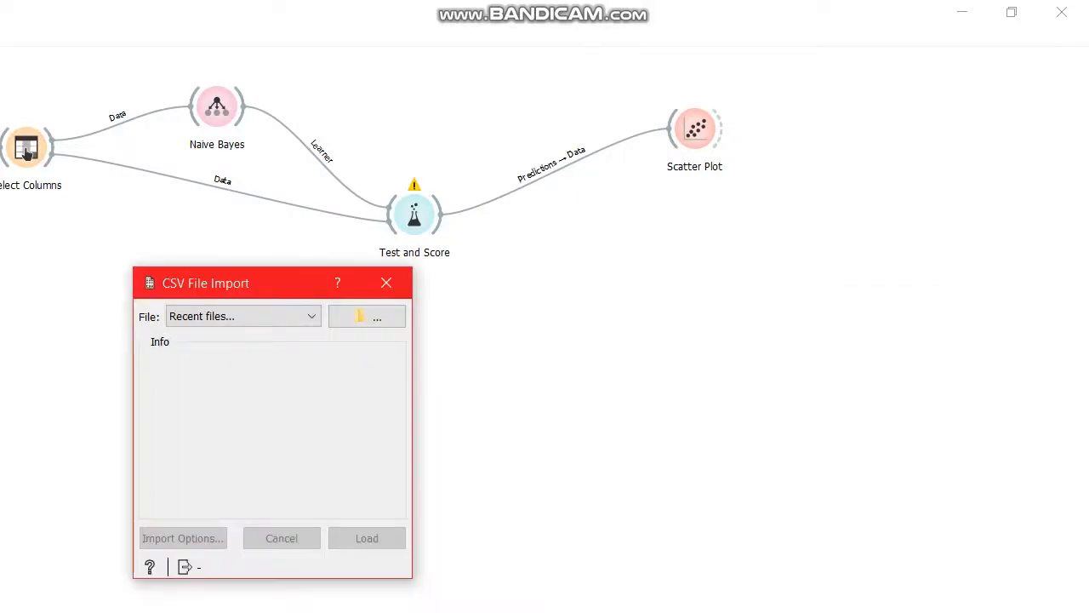
pyautogui.click(386, 283)
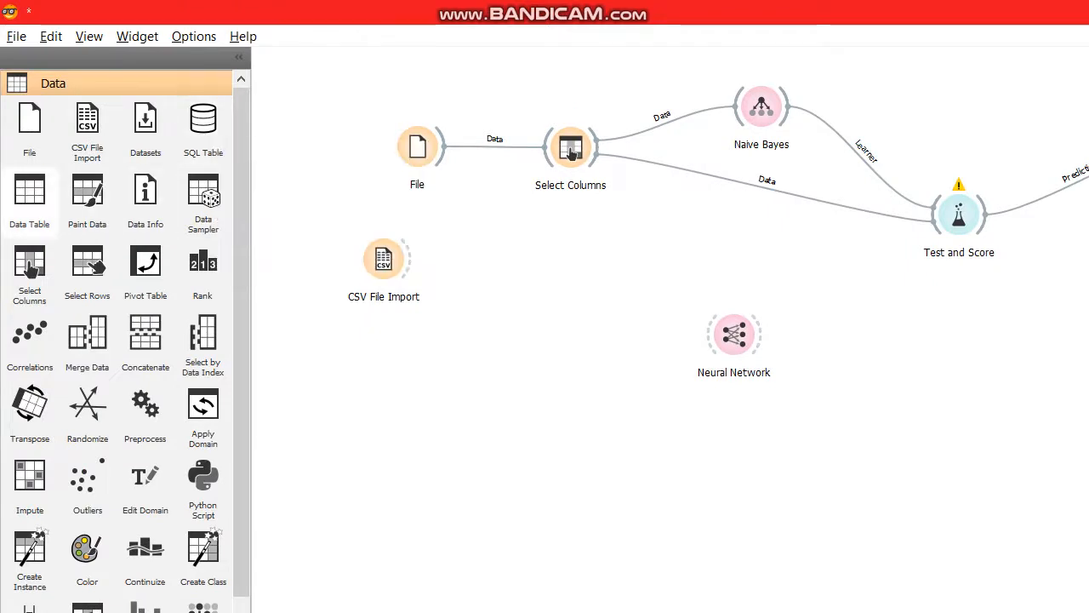
pyautogui.scroll(-2, 144, 357)
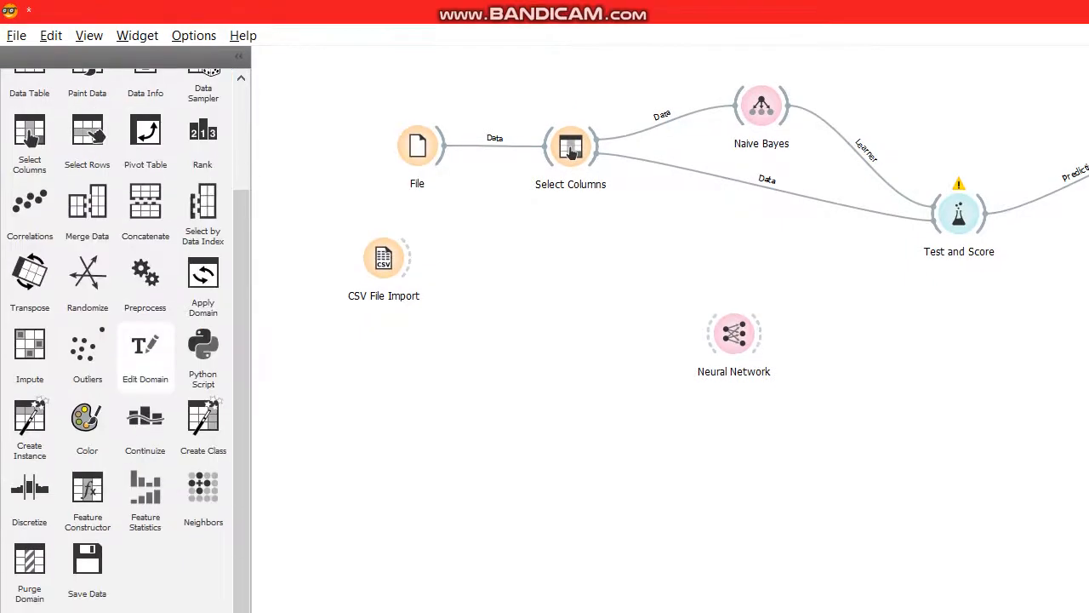
pyautogui.scroll(2, 145, 357)
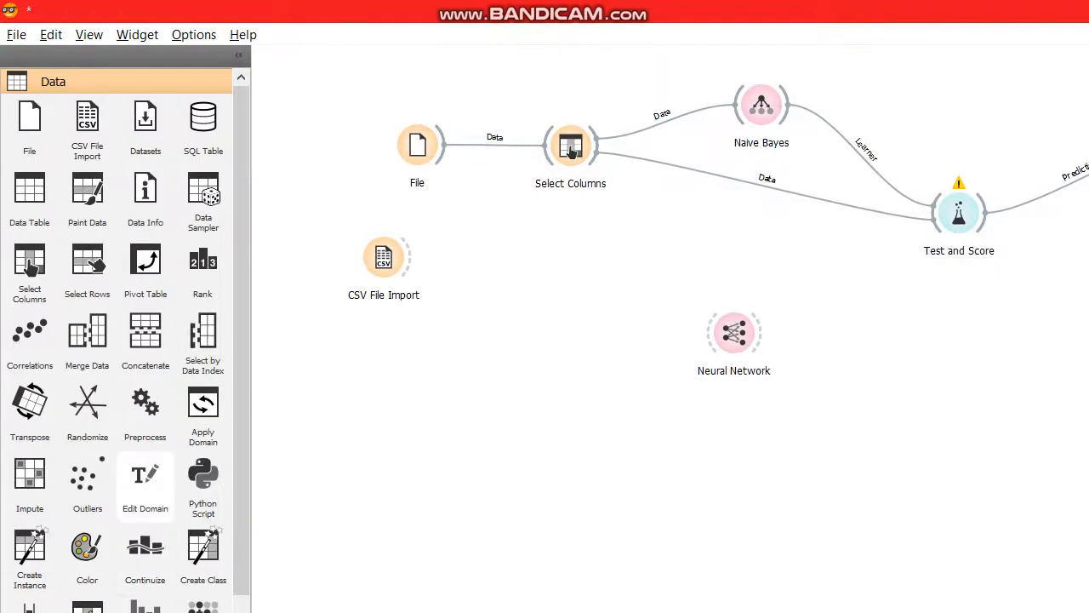
pyautogui.scroll(-2, 145, 481)
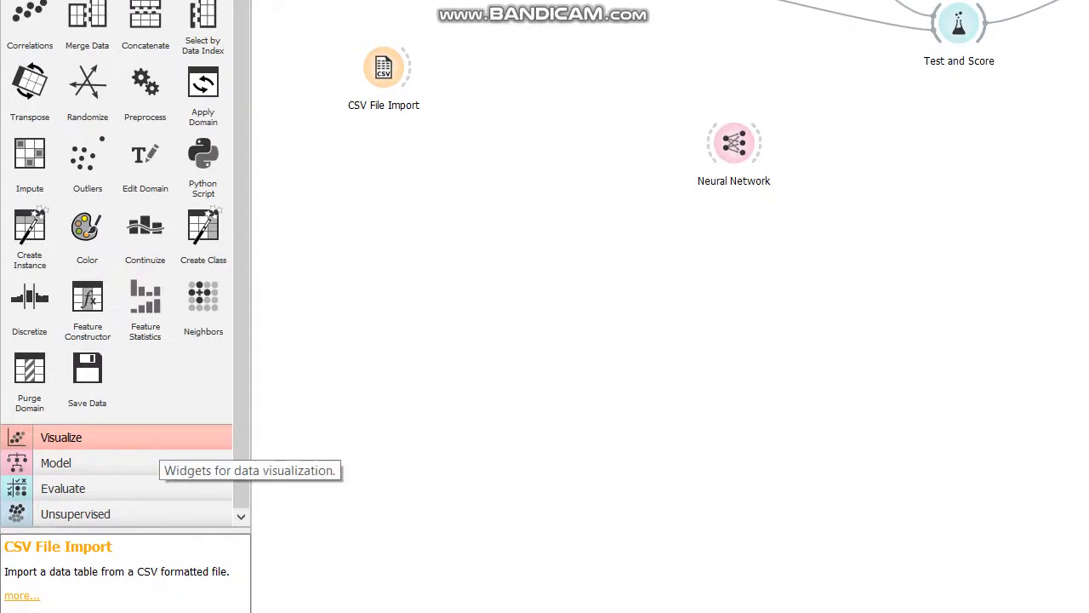
pyautogui.scroll(3, 145, 166)
pyautogui.scroll(-3, 145, 166)
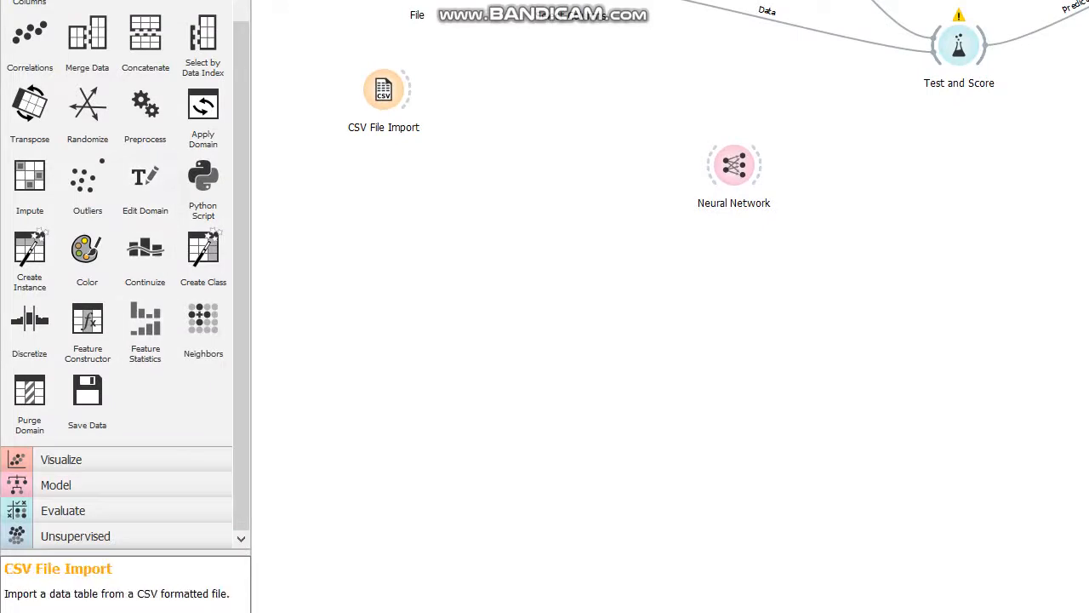
pyautogui.click(61, 460)
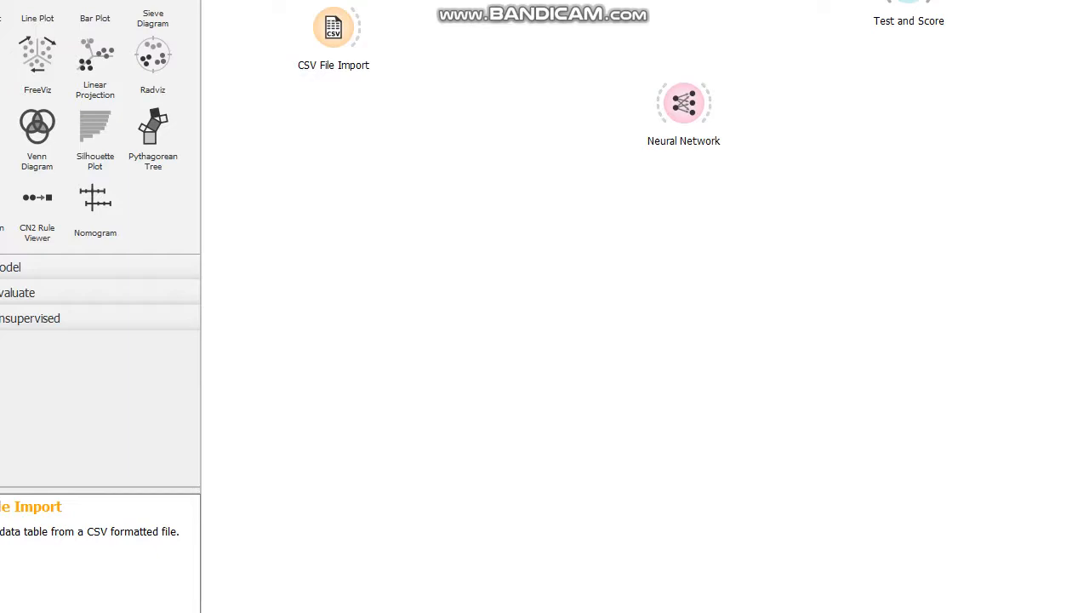
pyautogui.click(452, 591)
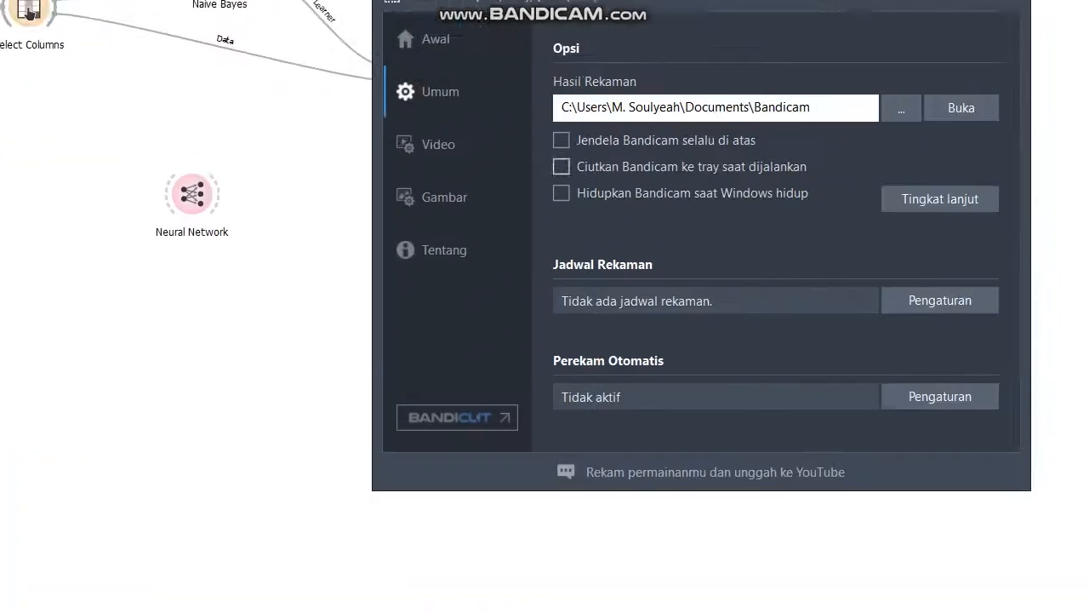